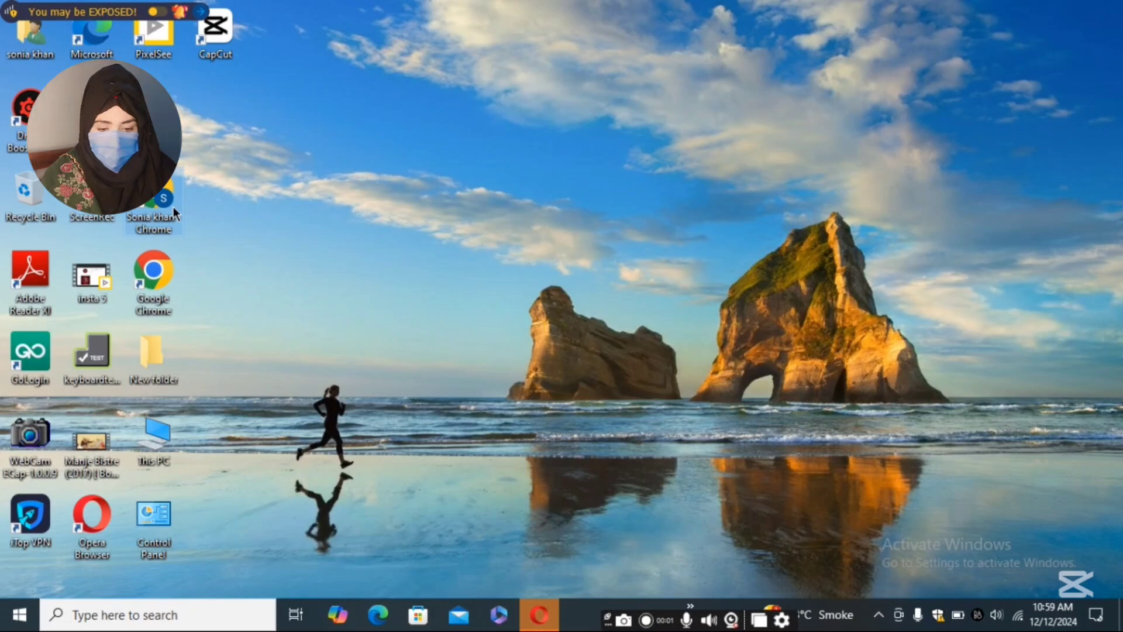
# - Launch Chrome, load the Canva home page, and open a fresh tab
pyautogui.doubleClick(173, 206)
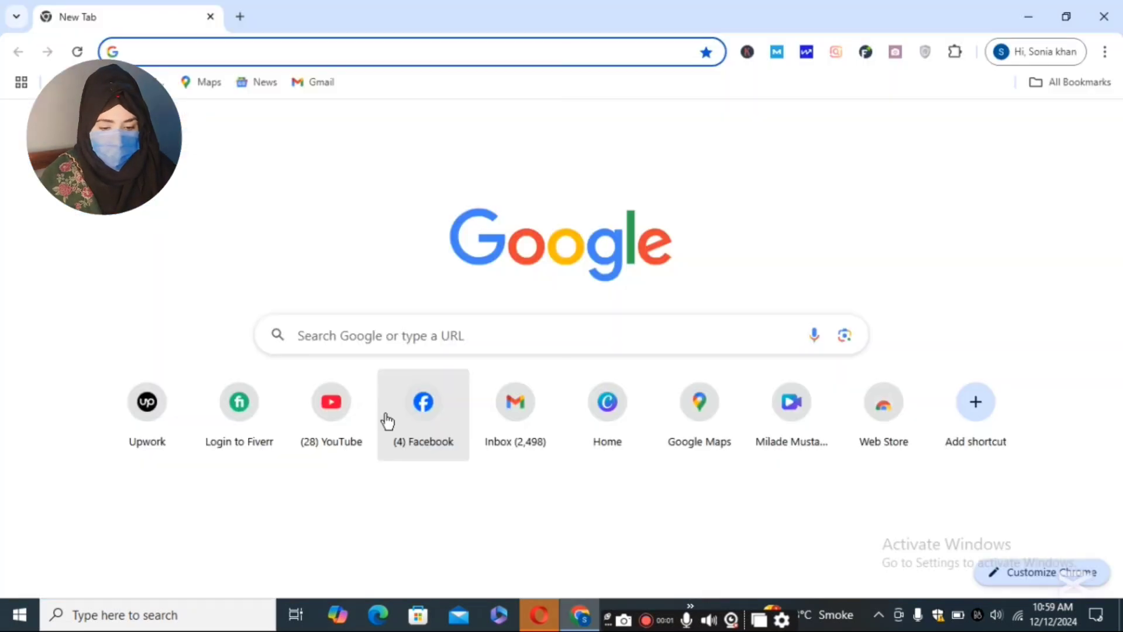
pyautogui.click(610, 422)
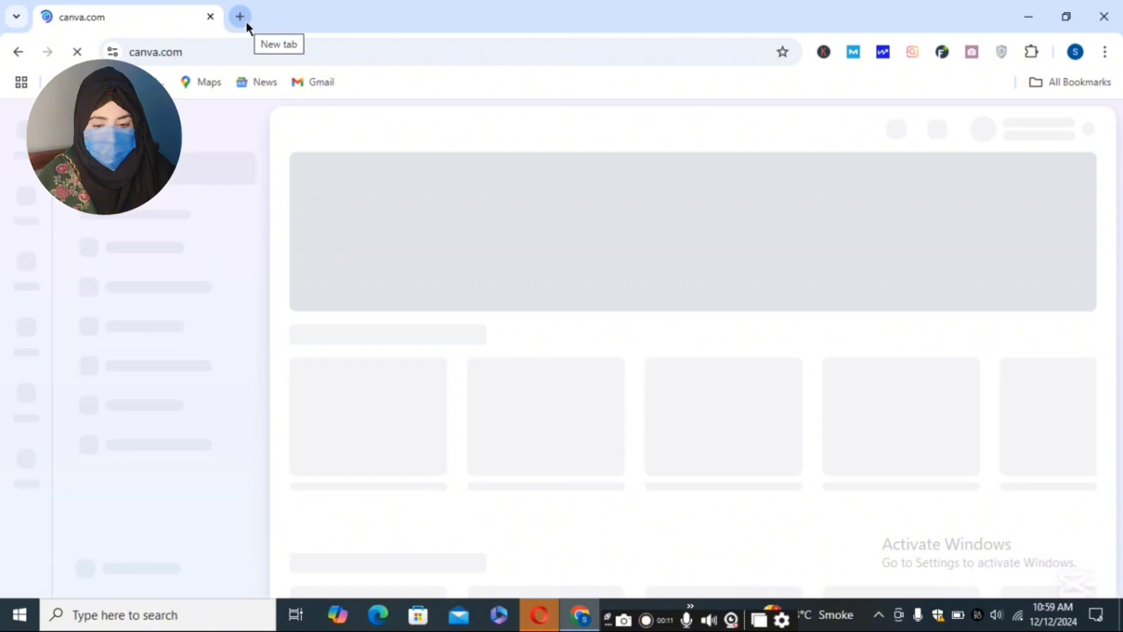
pyautogui.click(246, 24)
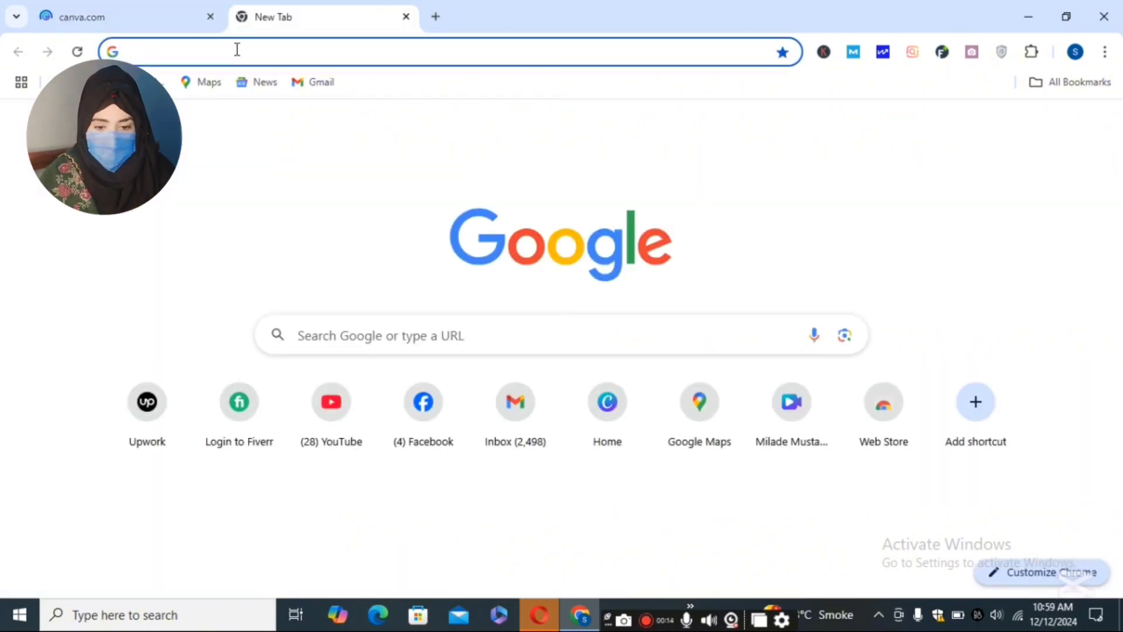
# - Google 'fb cover size' to find the 851 by 315 pixel size, then return to Canva
pyautogui.click(237, 50)
pyautogui.write('c')
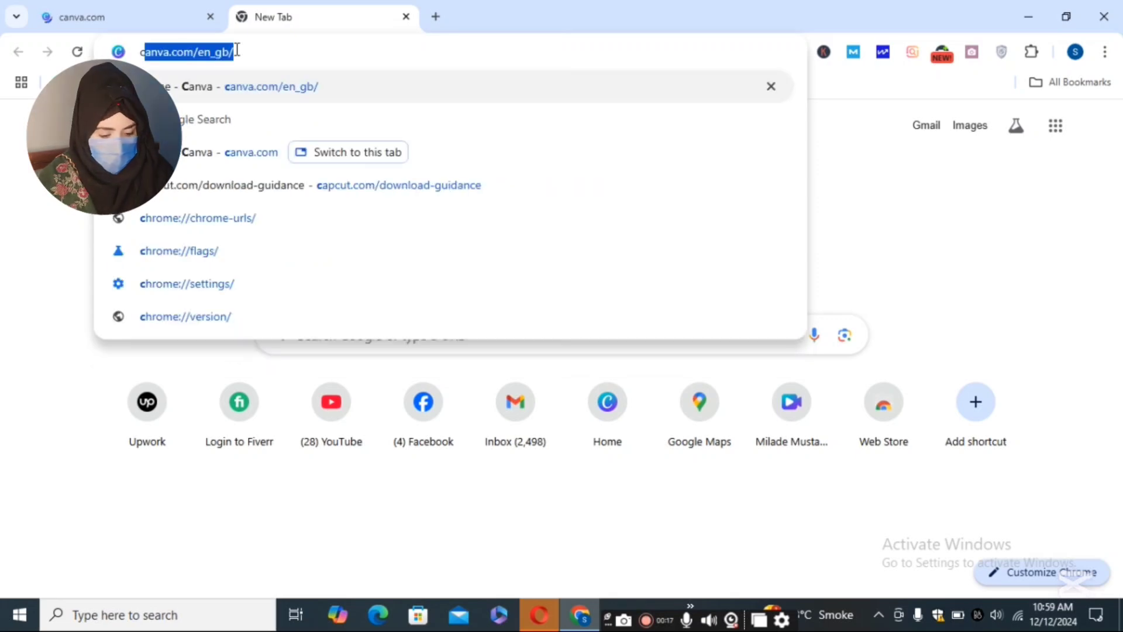
pyautogui.press('BackSpace')
pyautogui.write('d')
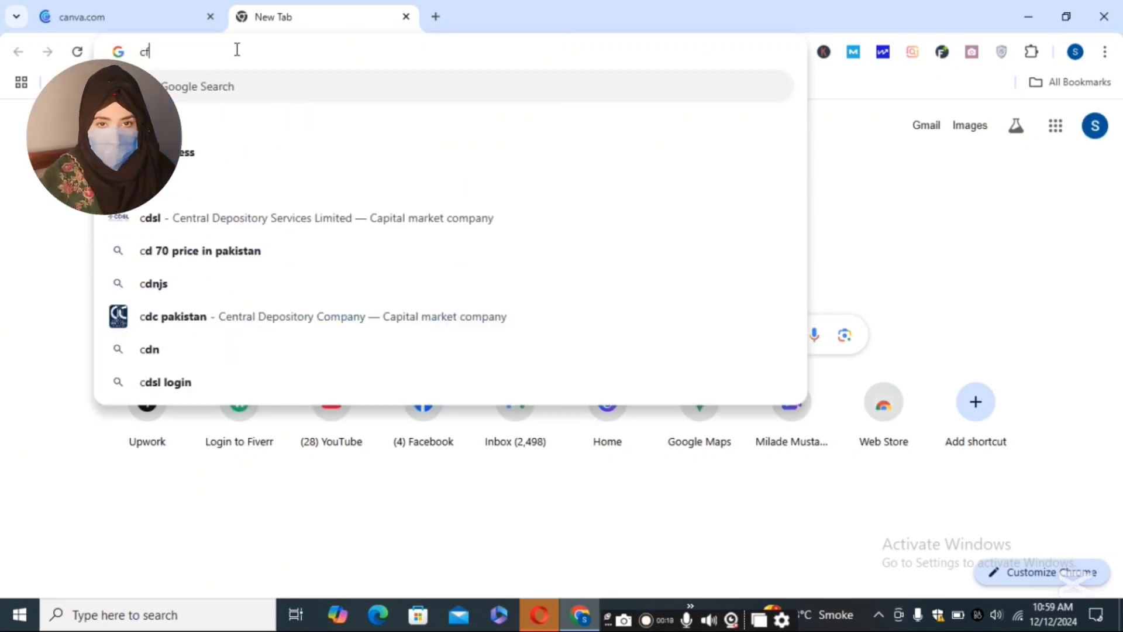
pyautogui.press('BackSpace')
pyautogui.write('fb')
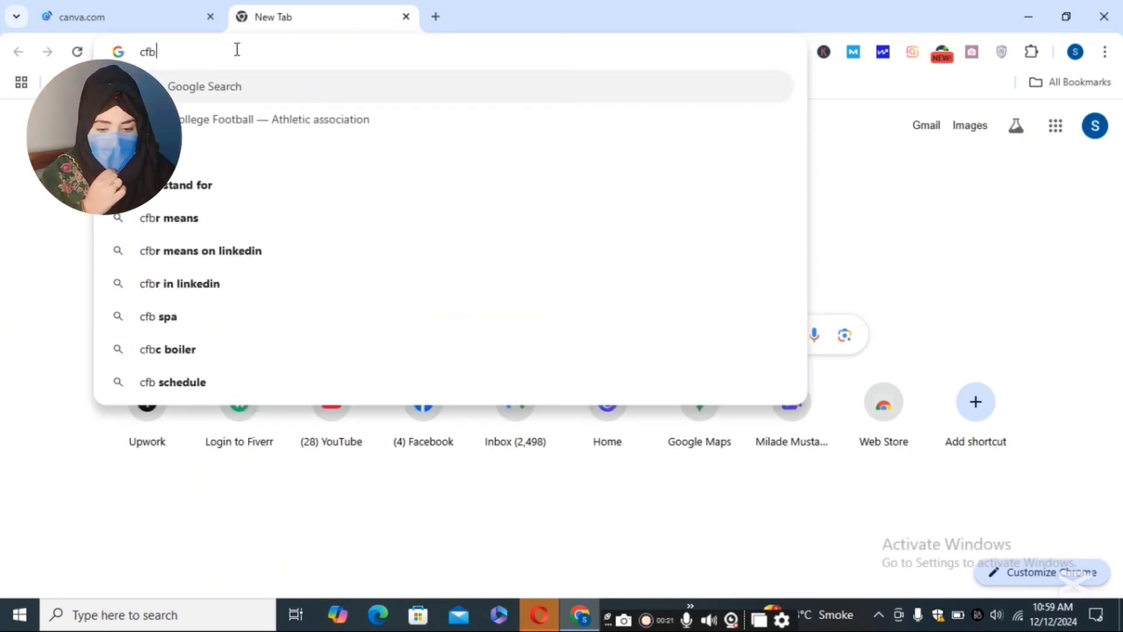
pyautogui.press('BackSpace')
pyautogui.press('BackSpace')
pyautogui.press('BackSpace')
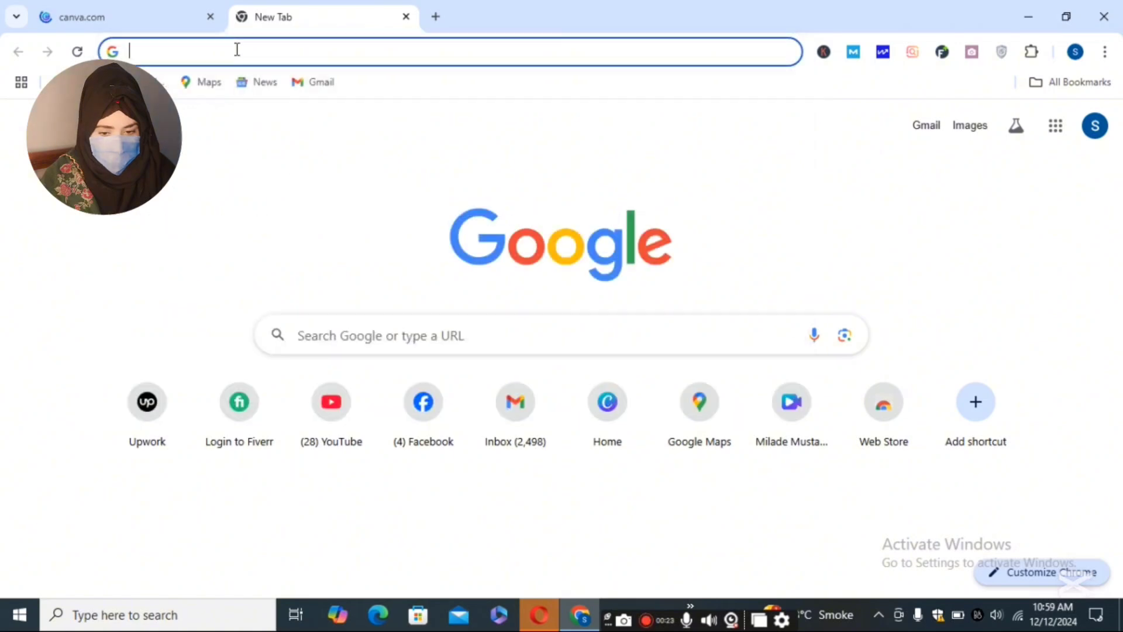
pyautogui.write('fb cover')
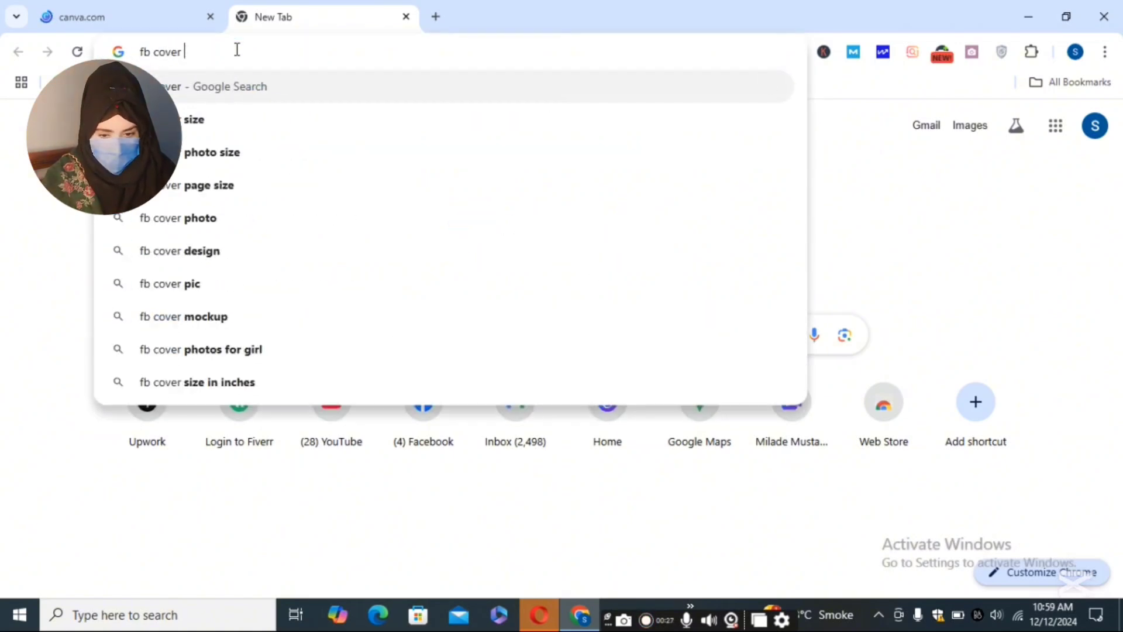
pyautogui.click(222, 127)
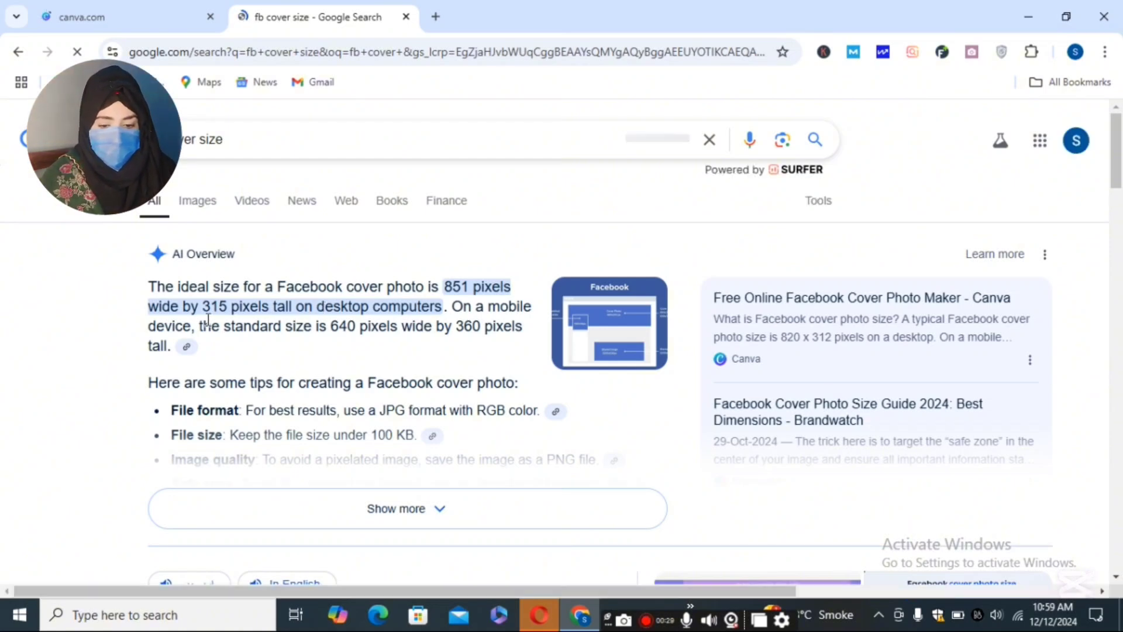
pyautogui.click(75, 7)
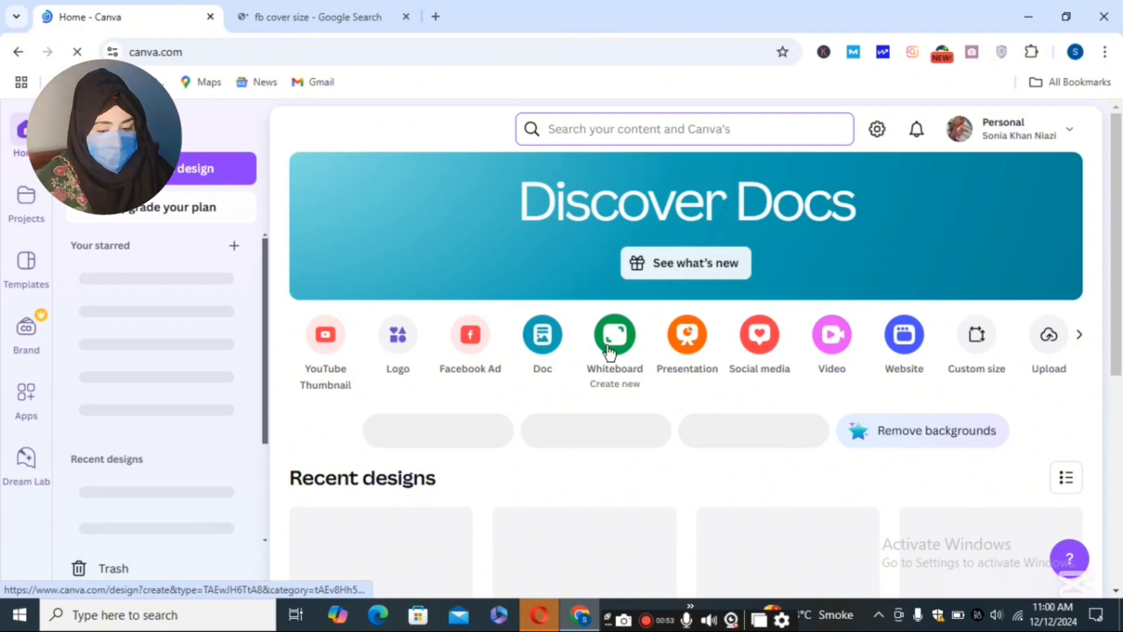
# - Go to Templates > Social Media and open the Facebook Covers category
pyautogui.scroll(-2, 608, 351)
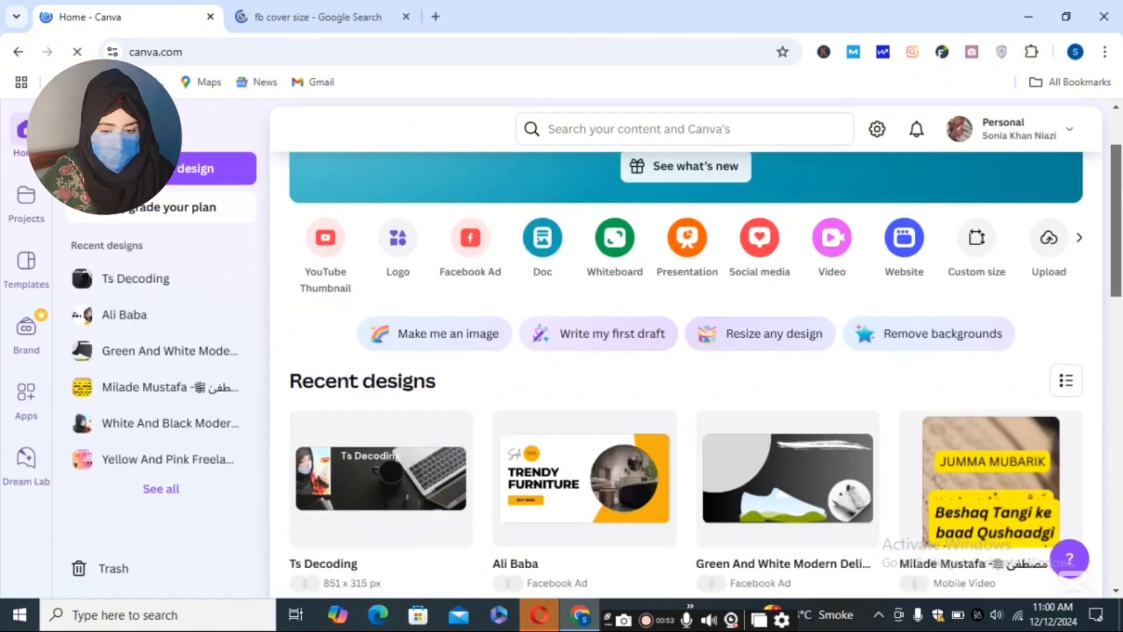
pyautogui.click(24, 282)
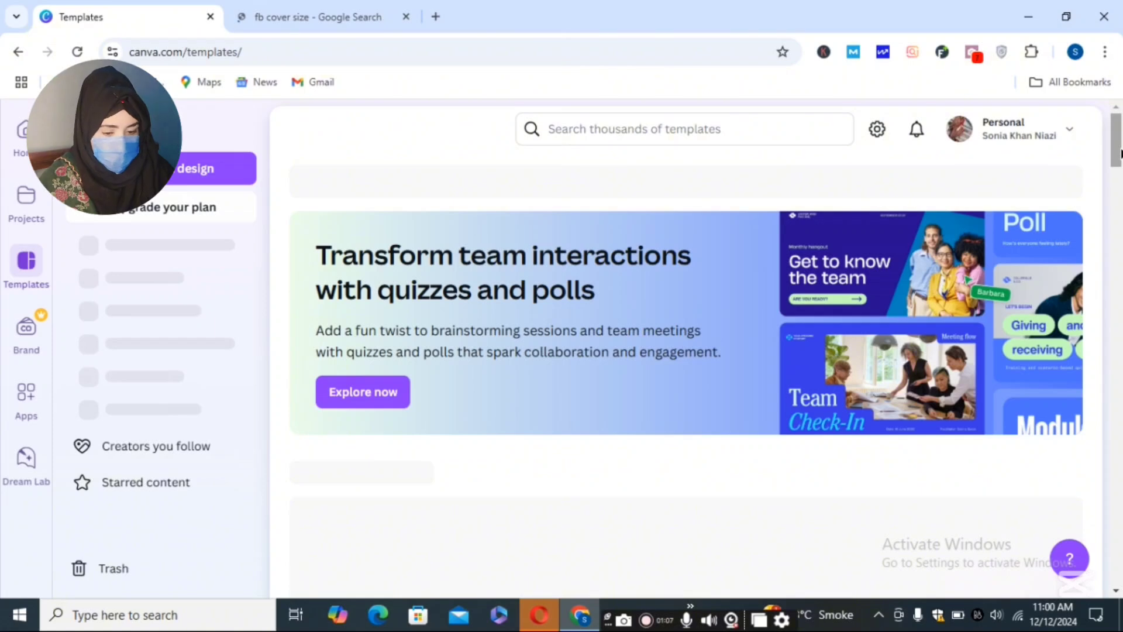
pyautogui.scroll(-5, 1120, 153)
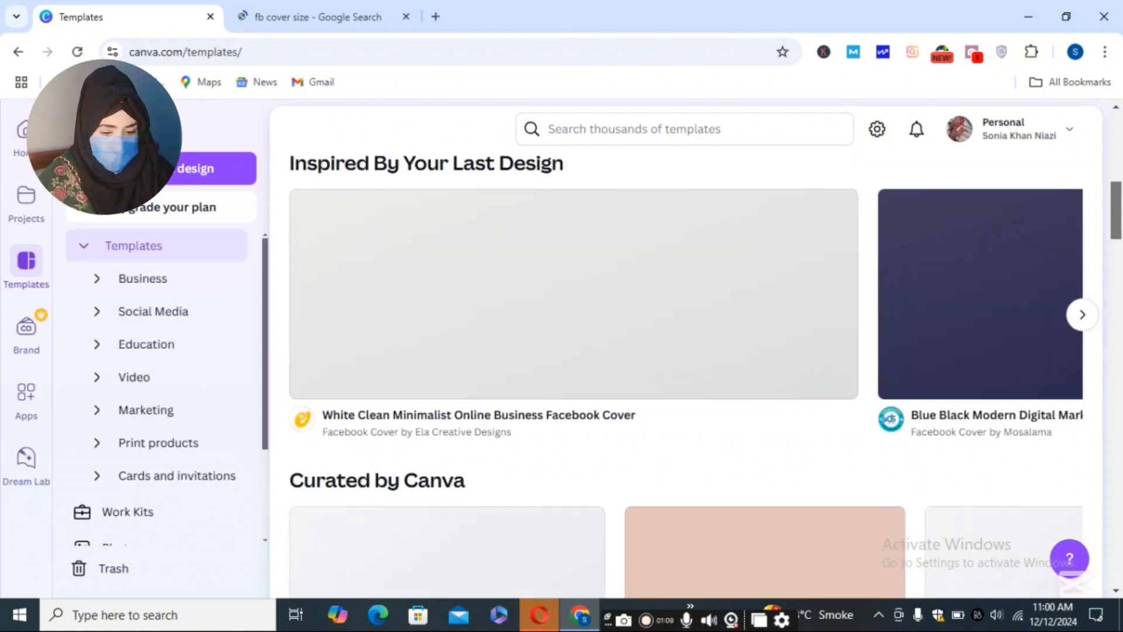
pyautogui.scroll(-8, 686, 374)
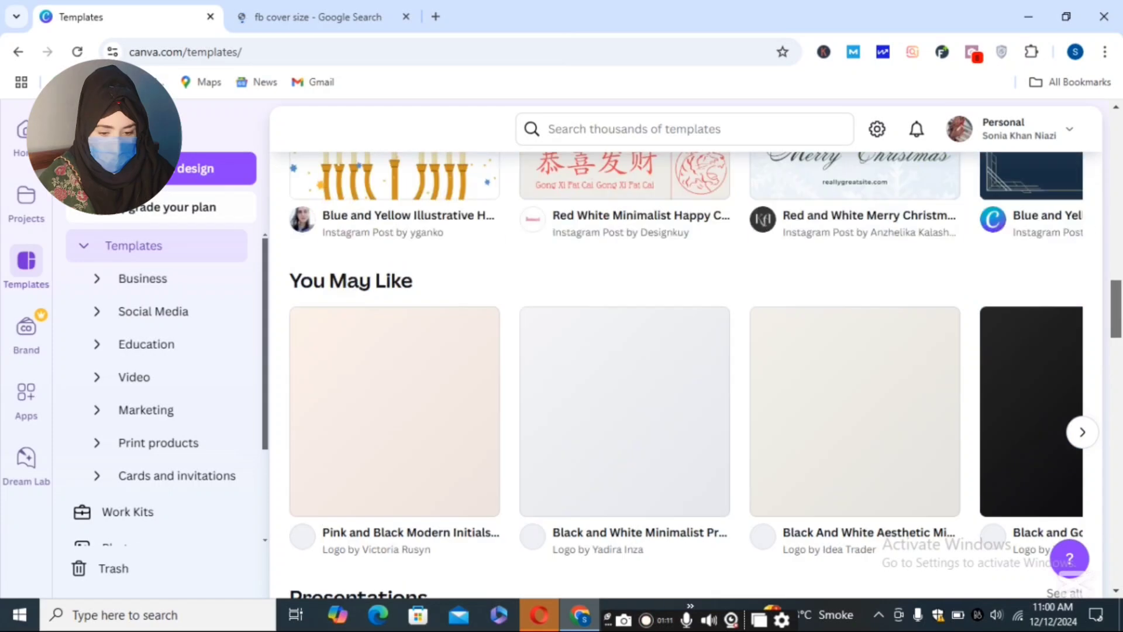
pyautogui.scroll(-8, 1120, 296)
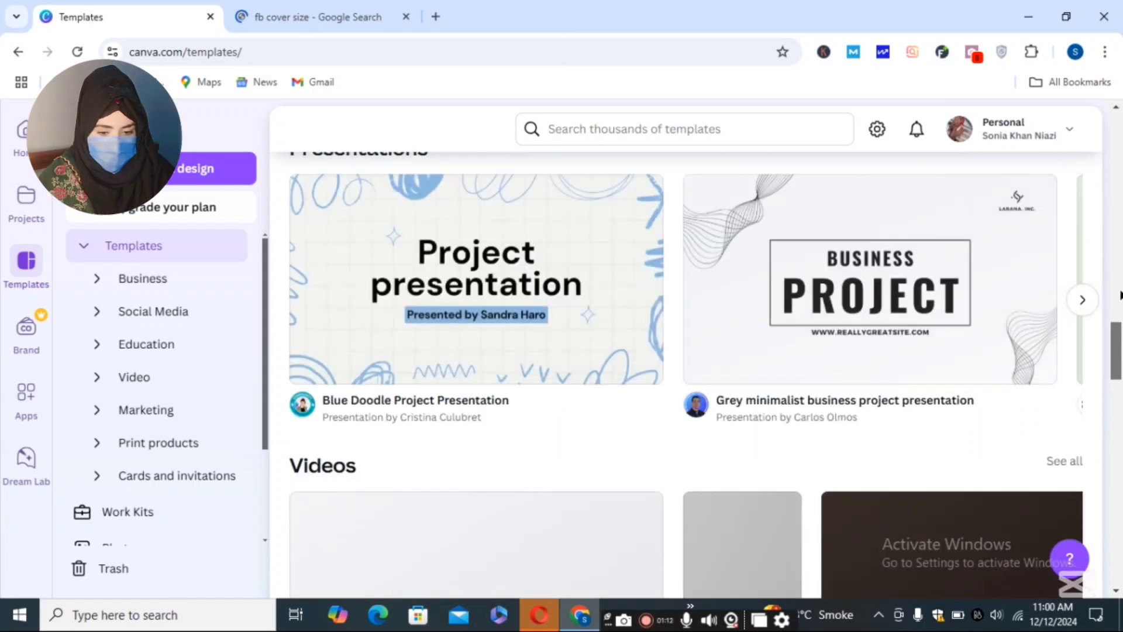
pyautogui.scroll(15, 1119, 296)
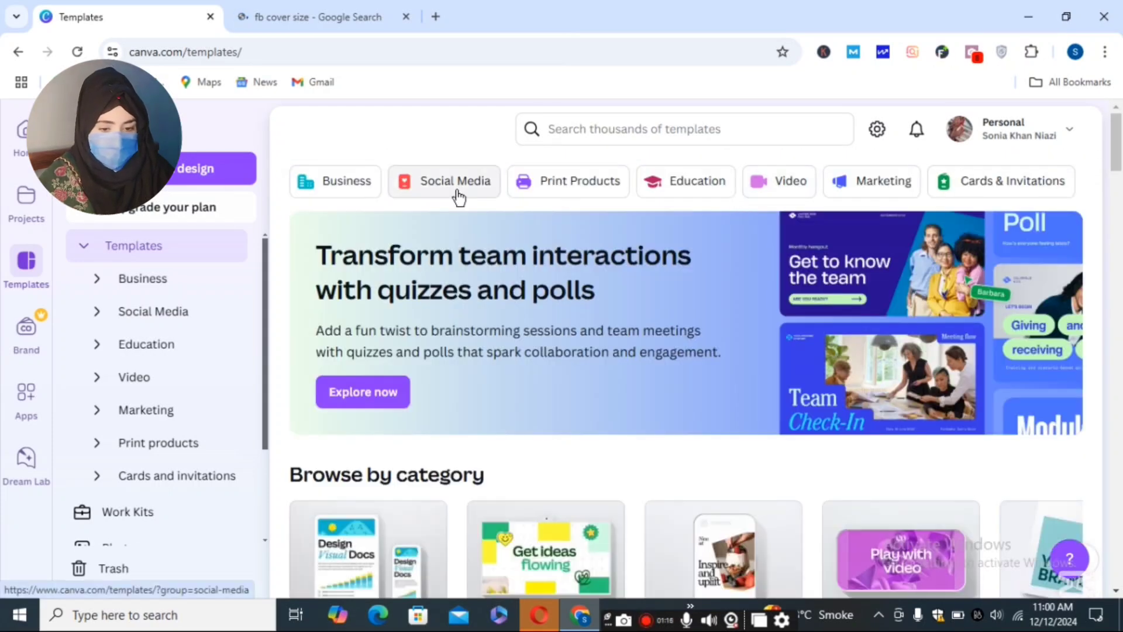
pyautogui.click(457, 191)
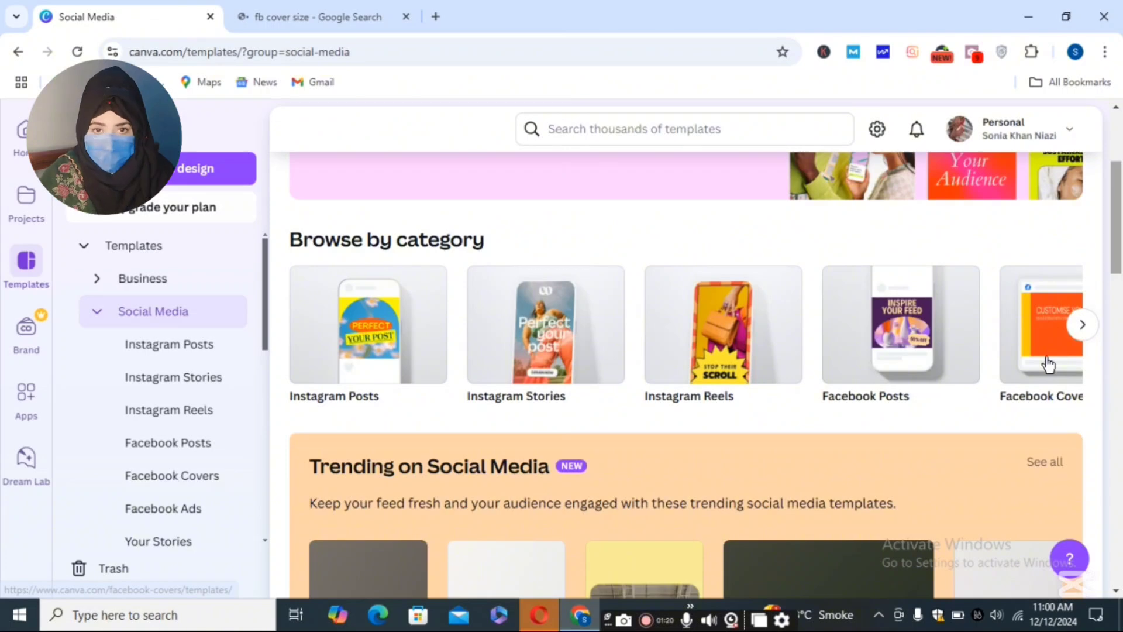
pyautogui.click(1047, 364)
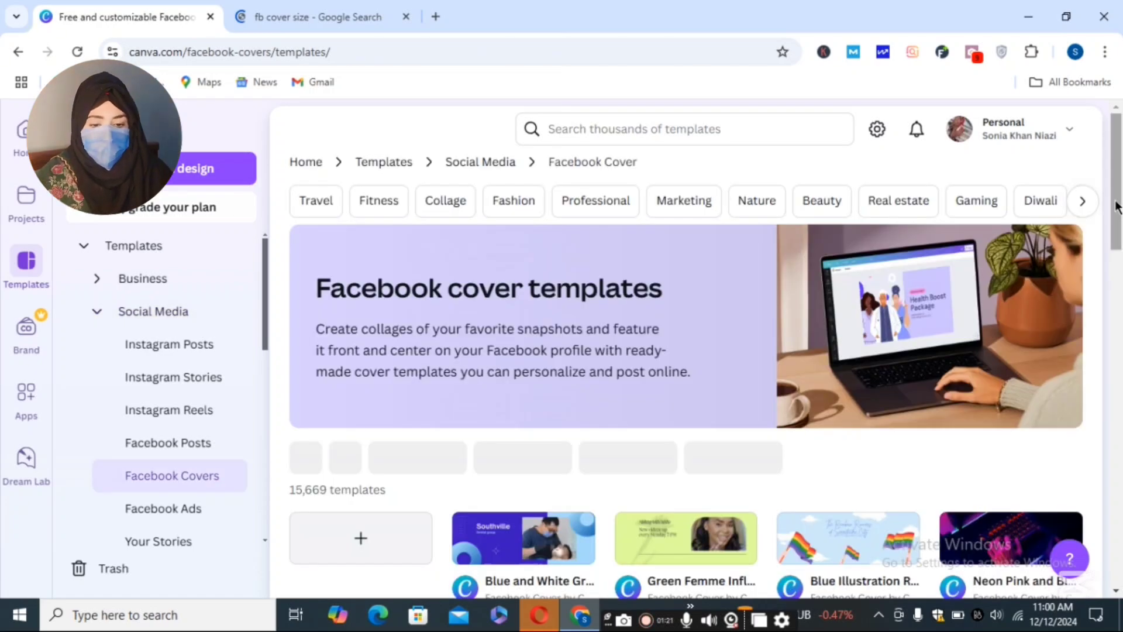
# - Create a blank Facebook cover design from the '+' card
pyautogui.scroll(-5, 1117, 207)
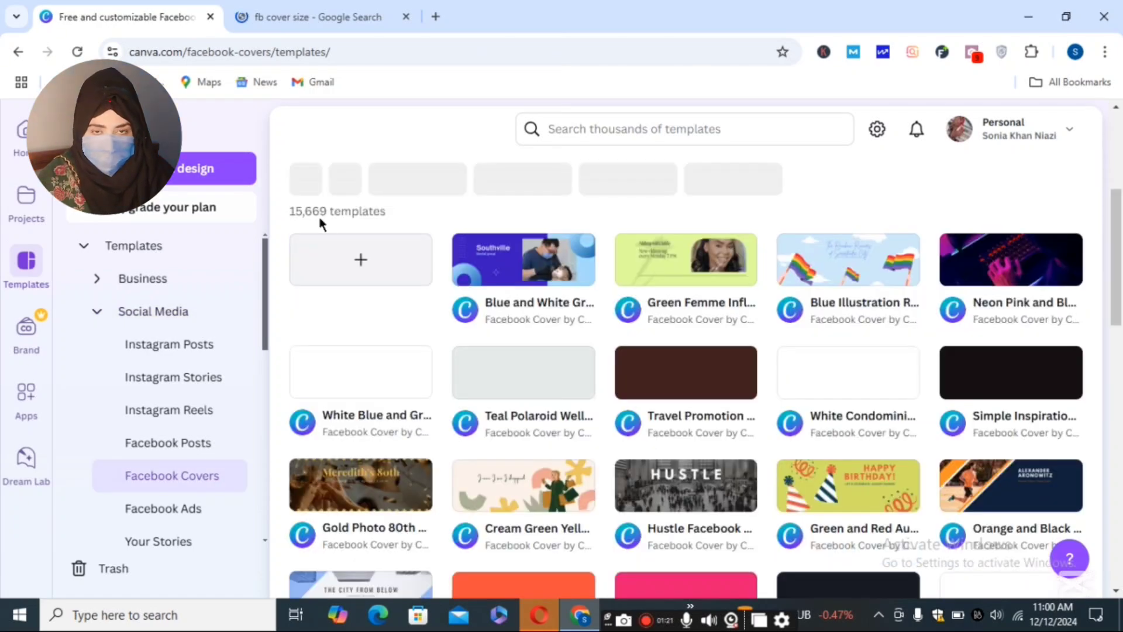
pyautogui.click(351, 265)
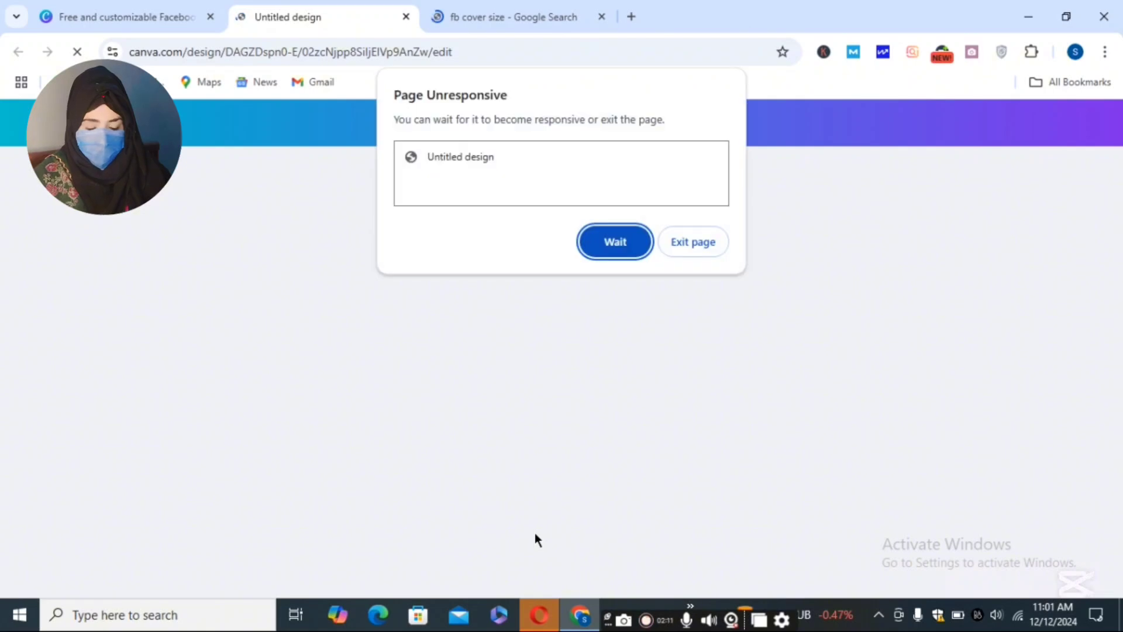
# - Let the stalled editor keep loading and close the 'fb cover size' Google search tab
pyautogui.click(615, 238)
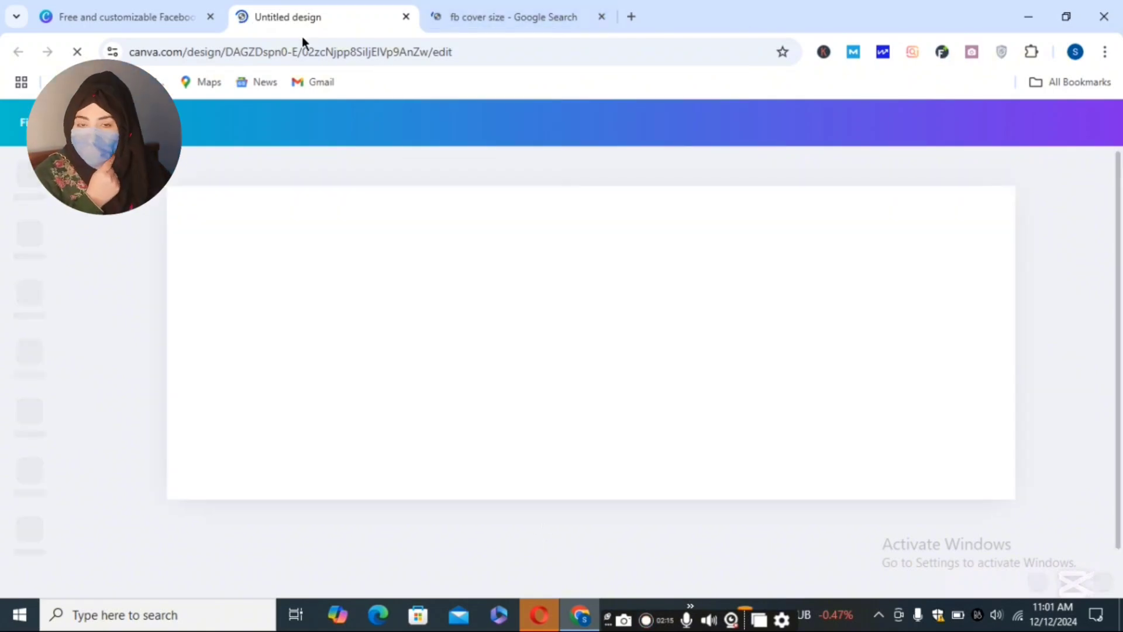
pyautogui.click(601, 17)
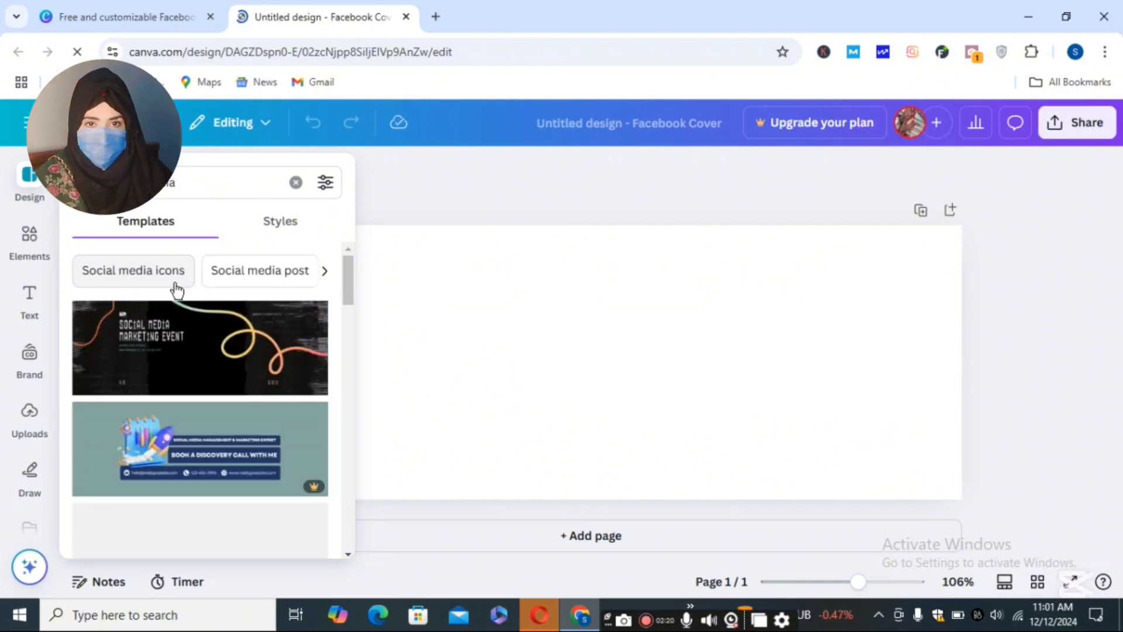
# - Filter templates to Social media icons and apply the Creative Marketing Agency template
pyautogui.click(174, 284)
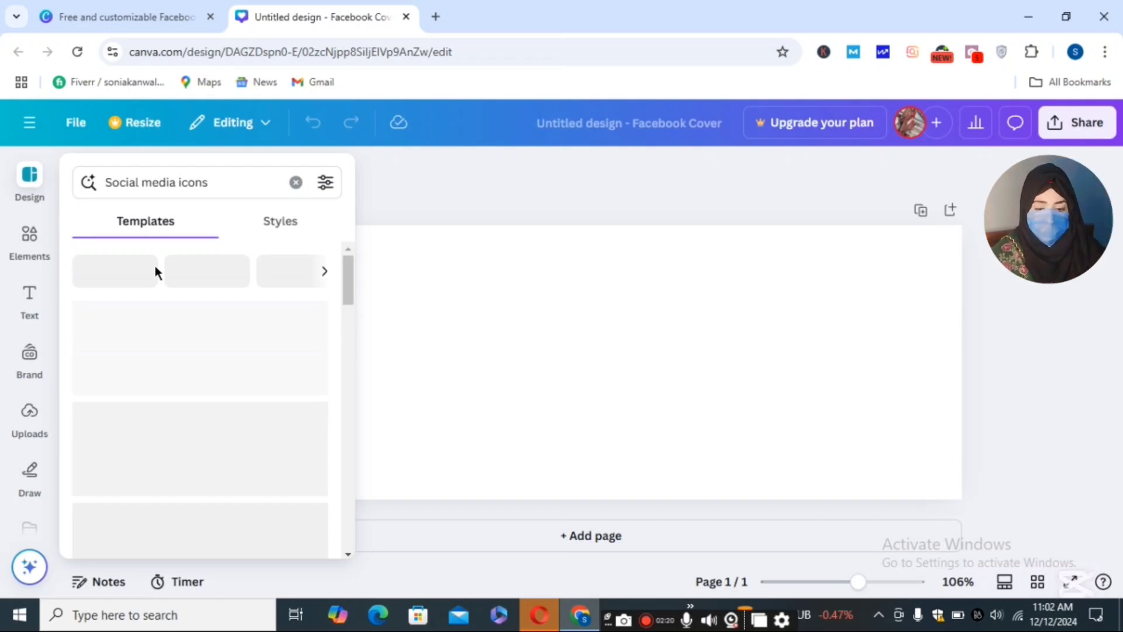
pyautogui.moveTo(349, 288); pyautogui.dragTo(355, 345)
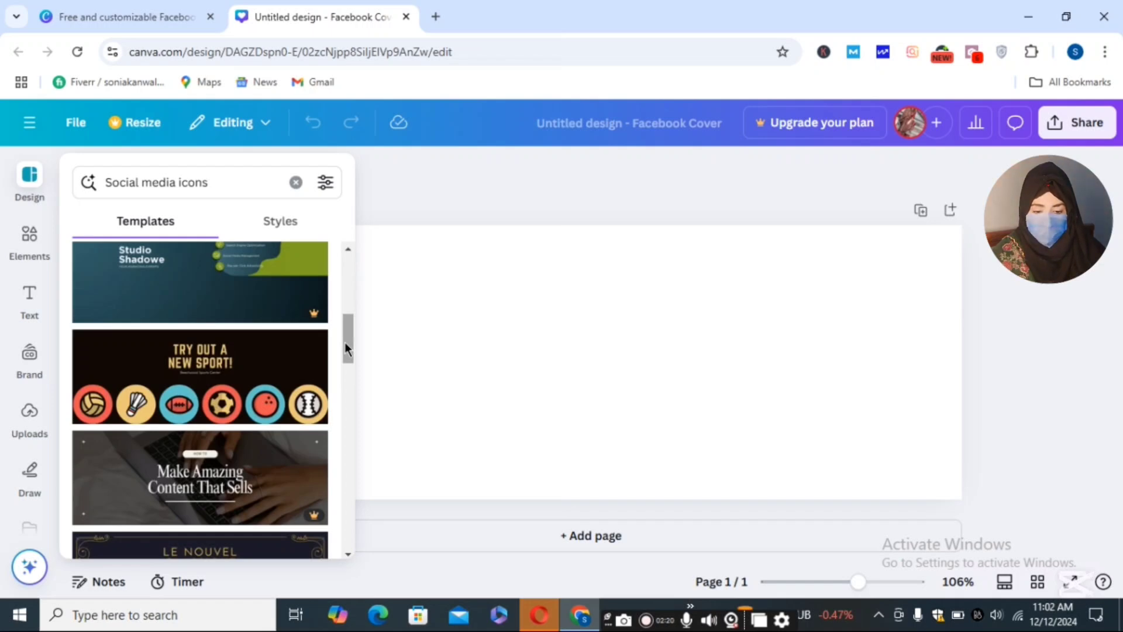
pyautogui.click(202, 384)
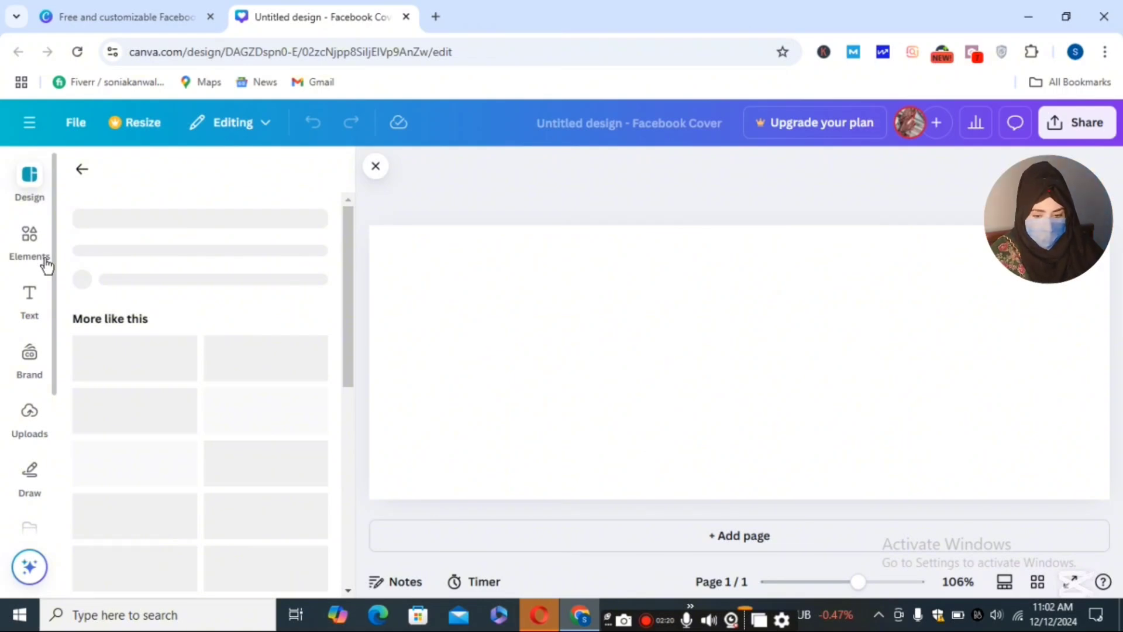
pyautogui.moveTo(349, 333); pyautogui.dragTo(358, 472)
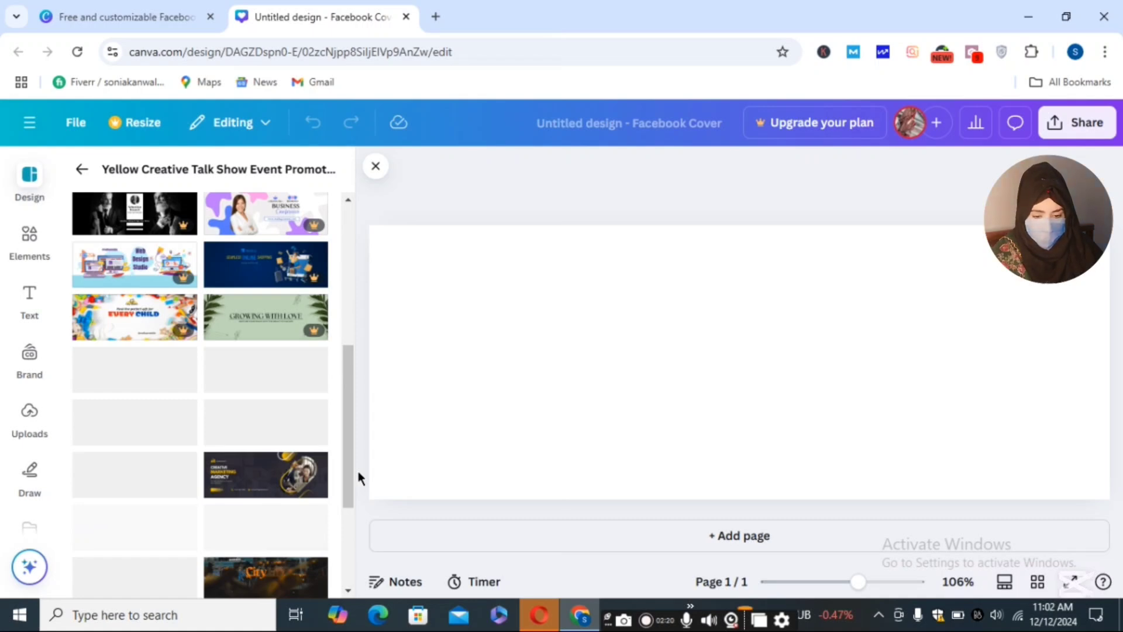
pyautogui.click(264, 493)
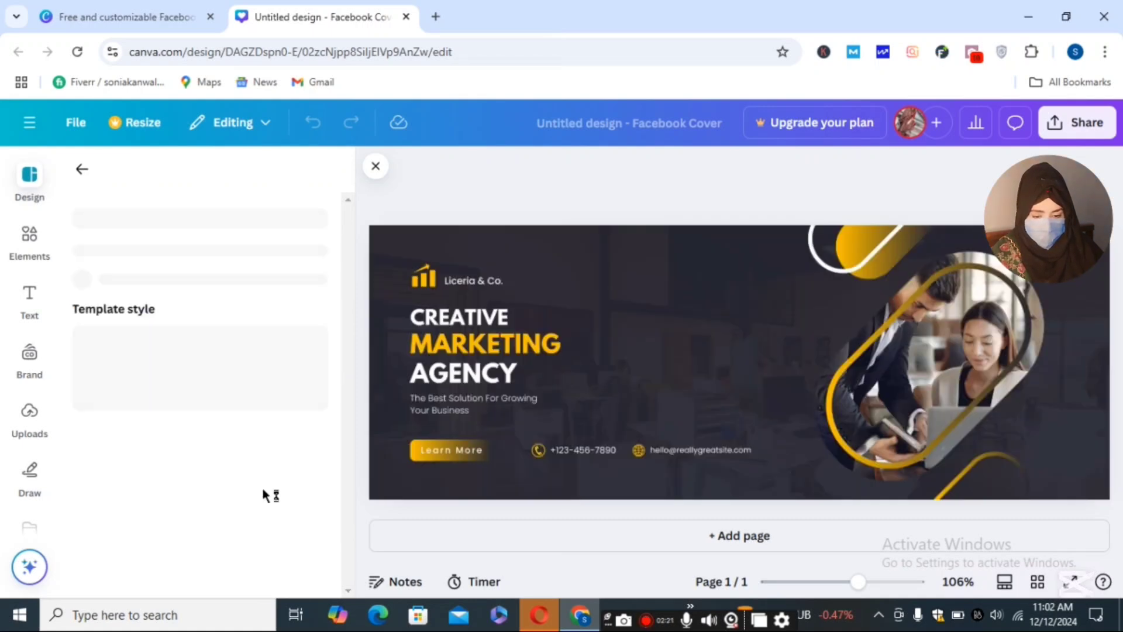
# - Drag the gold outline from around the office photo to mid-banner beside the headline
pyautogui.click(905, 367)
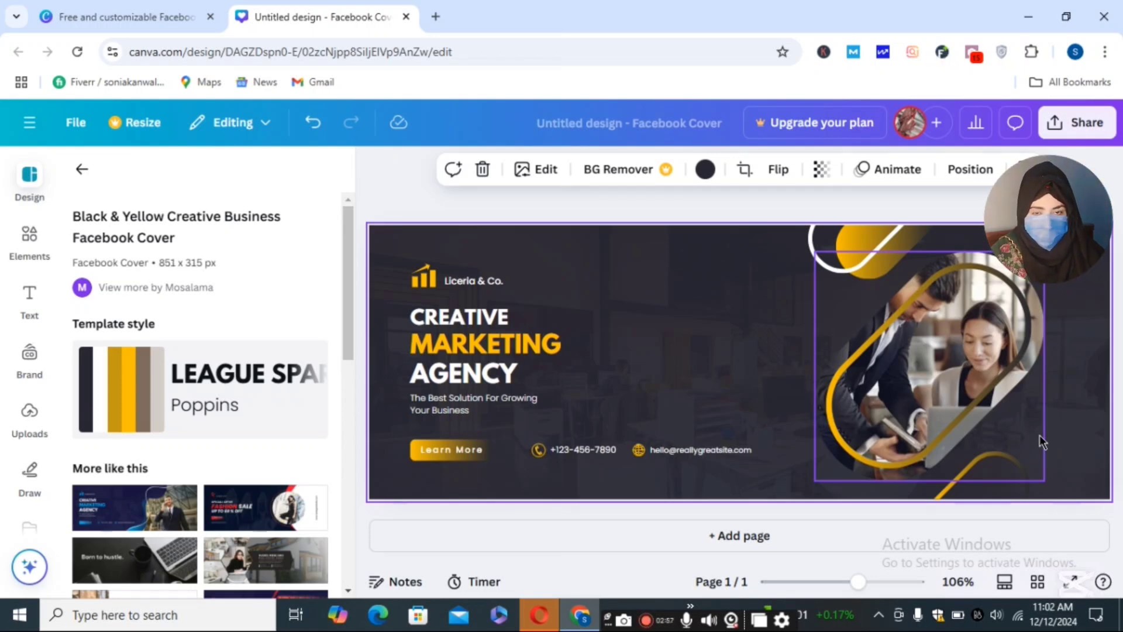
pyautogui.click(952, 412)
pyautogui.moveTo(952, 411); pyautogui.dragTo(950, 409)
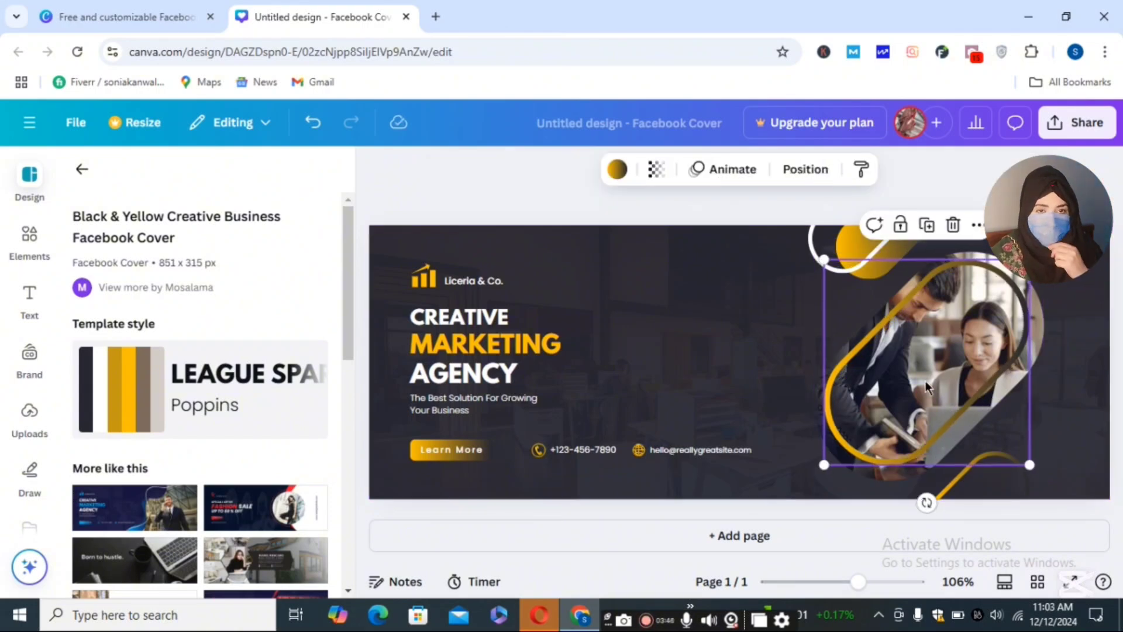
pyautogui.moveTo(925, 381); pyautogui.dragTo(677, 361)
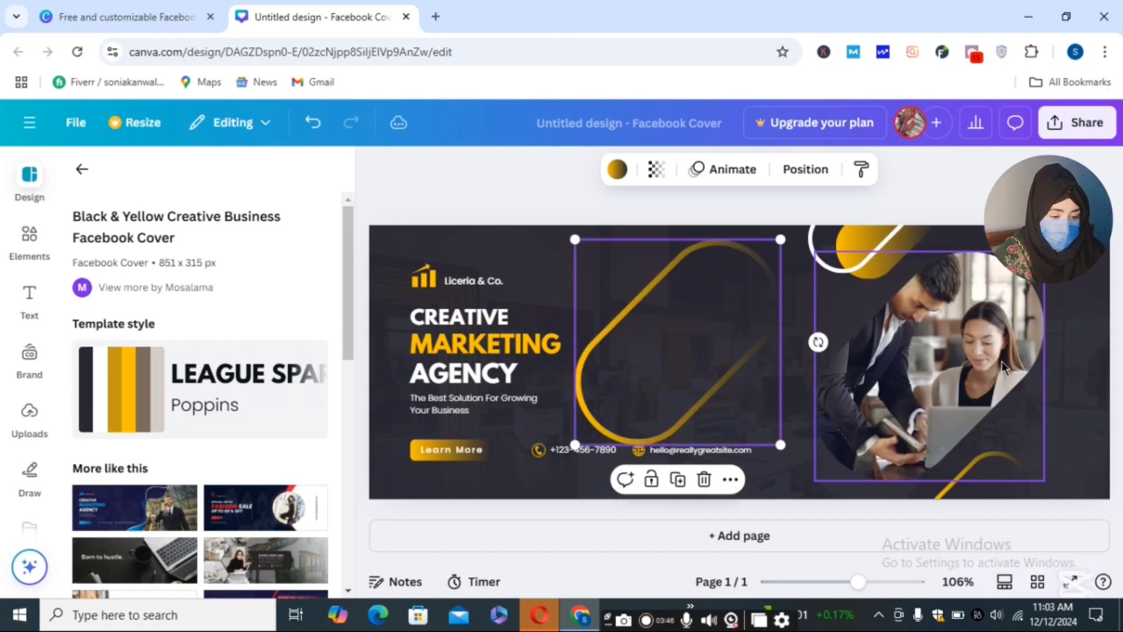
# - Reposition the office photo's crop and move the outline back, then undo so it frames the photo
pyautogui.doubleClick(955, 357)
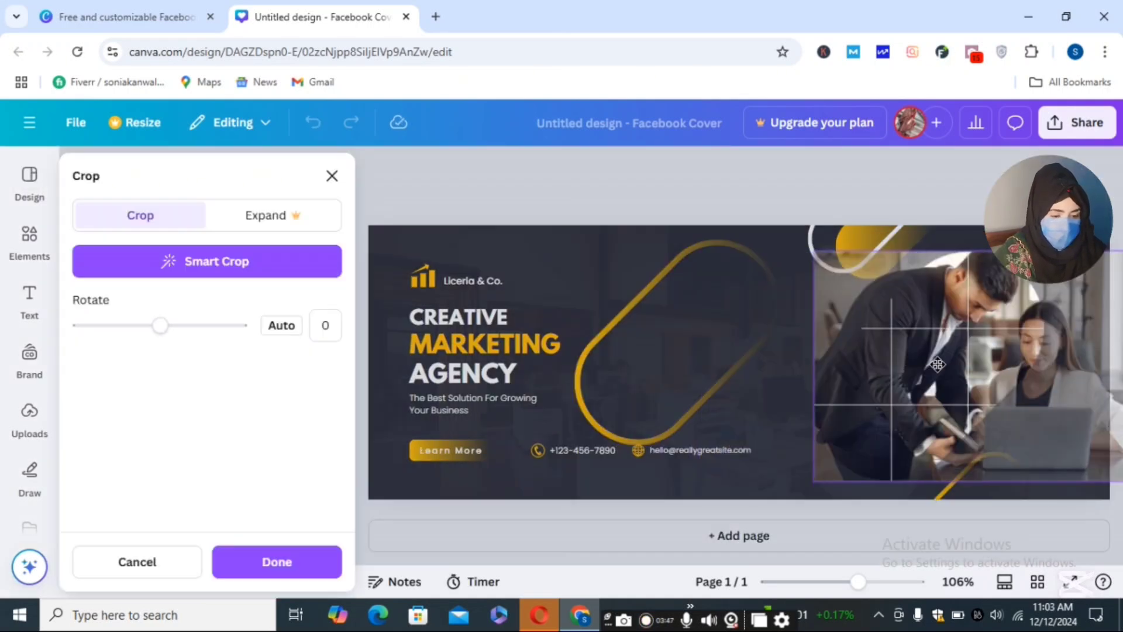
pyautogui.moveTo(908, 361); pyautogui.dragTo(878, 439)
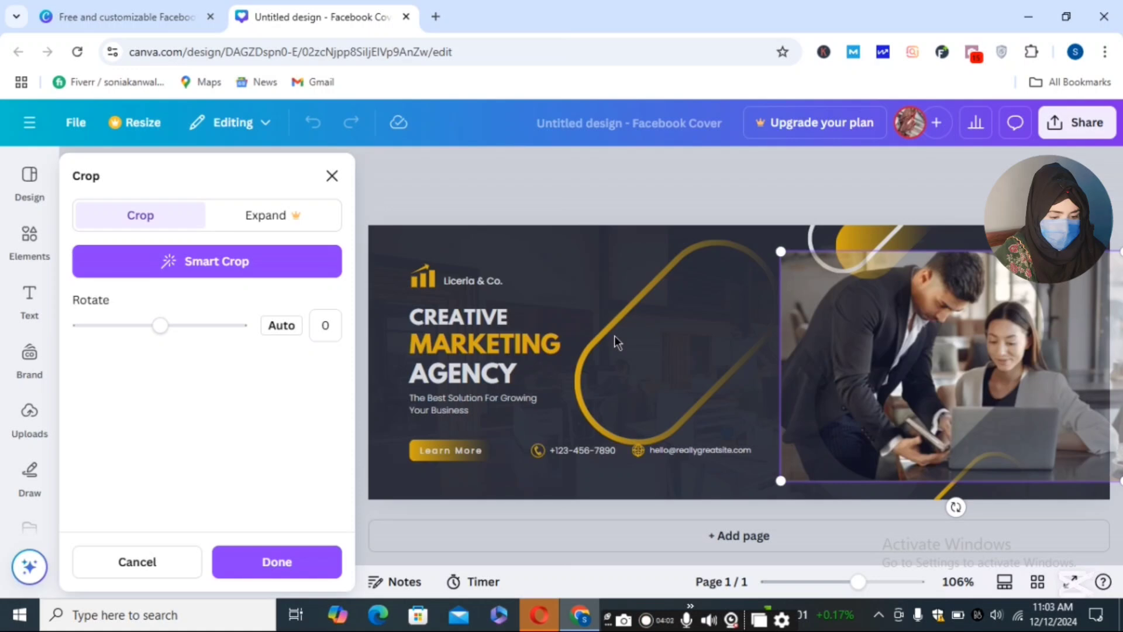
pyautogui.click(598, 264)
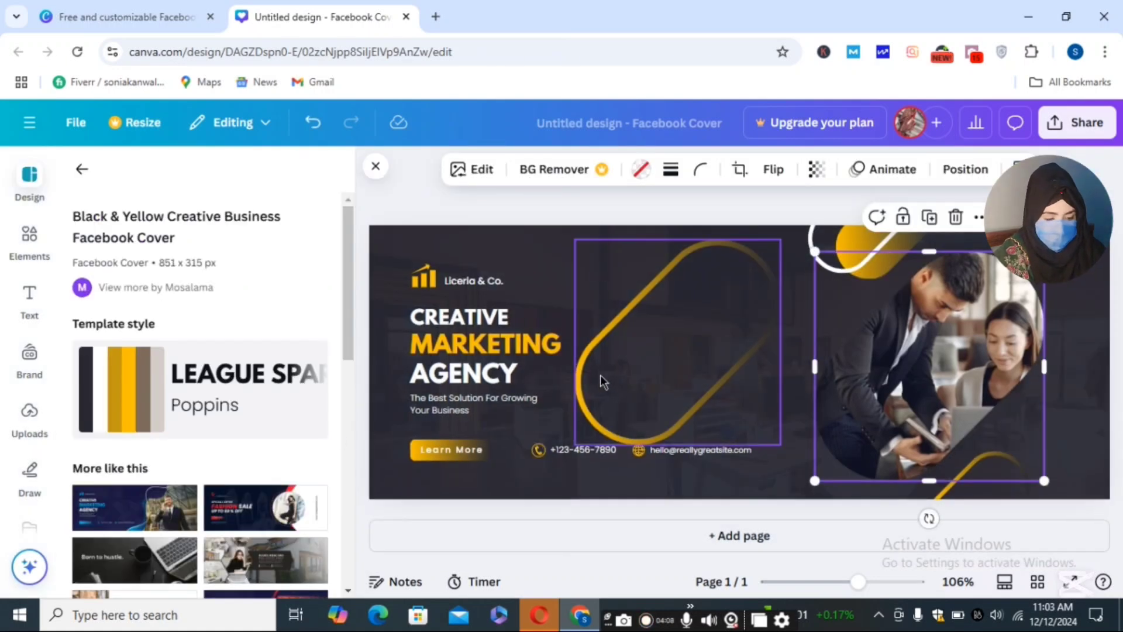
pyautogui.moveTo(605, 381); pyautogui.dragTo(843, 390)
pyautogui.hotkey('ctrl', 'z')
pyautogui.hotkey('ctrl', 'z')
pyautogui.hotkey('ctrl', 'z')
pyautogui.hotkey('ctrl', 'z')
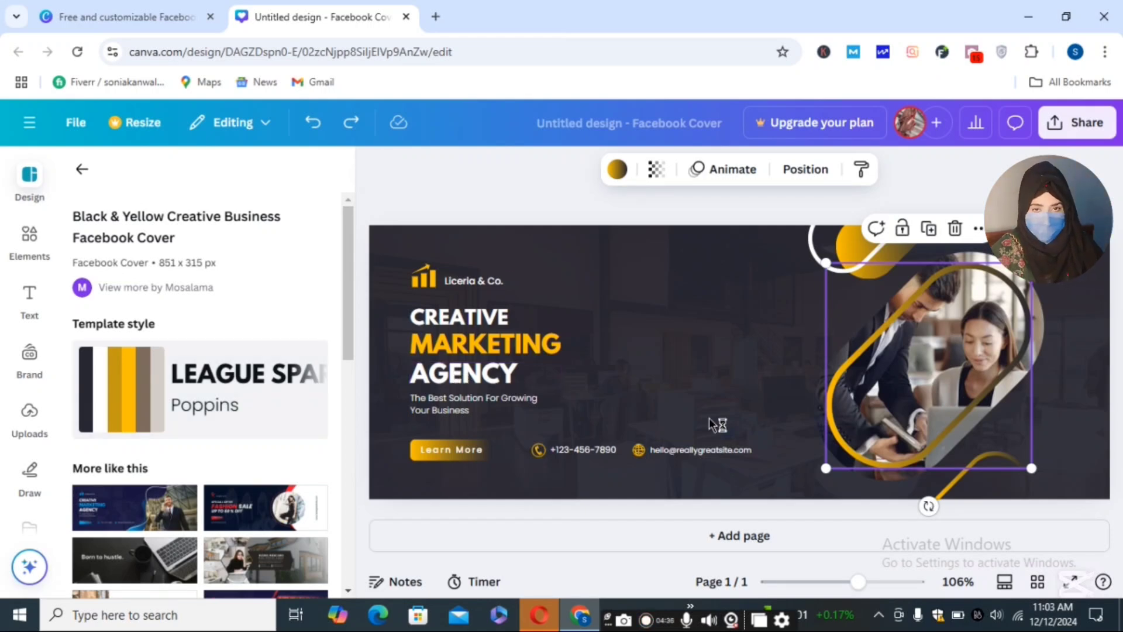
# - Open all Graphics, then all Magic recommendations, and scroll down to the brush-stroke shapes
pyautogui.click(26, 249)
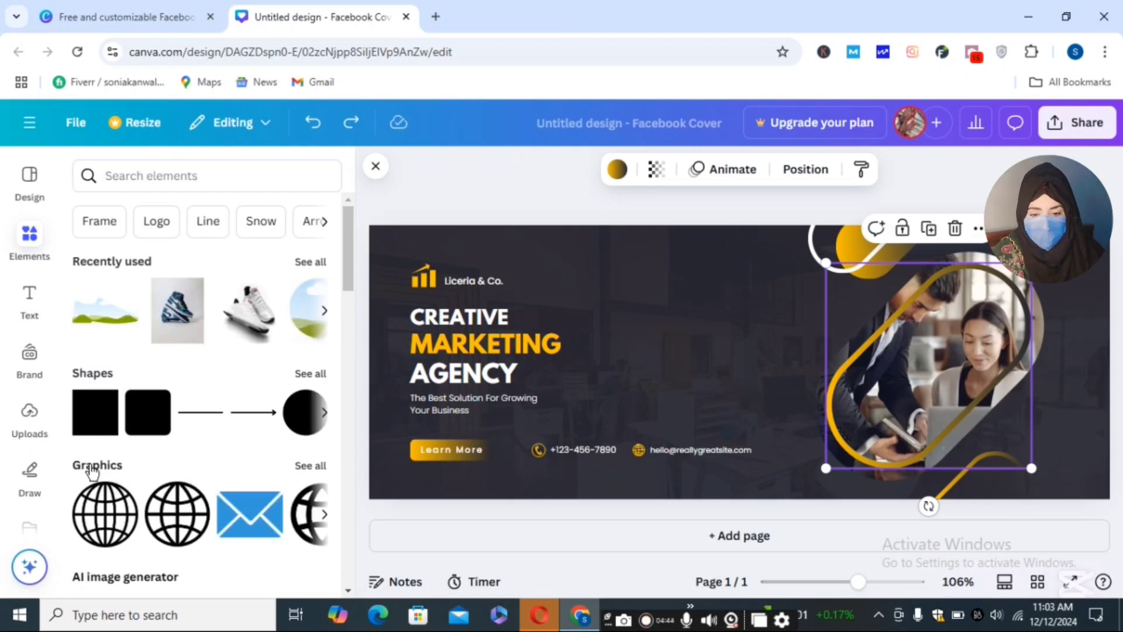
pyautogui.click(319, 470)
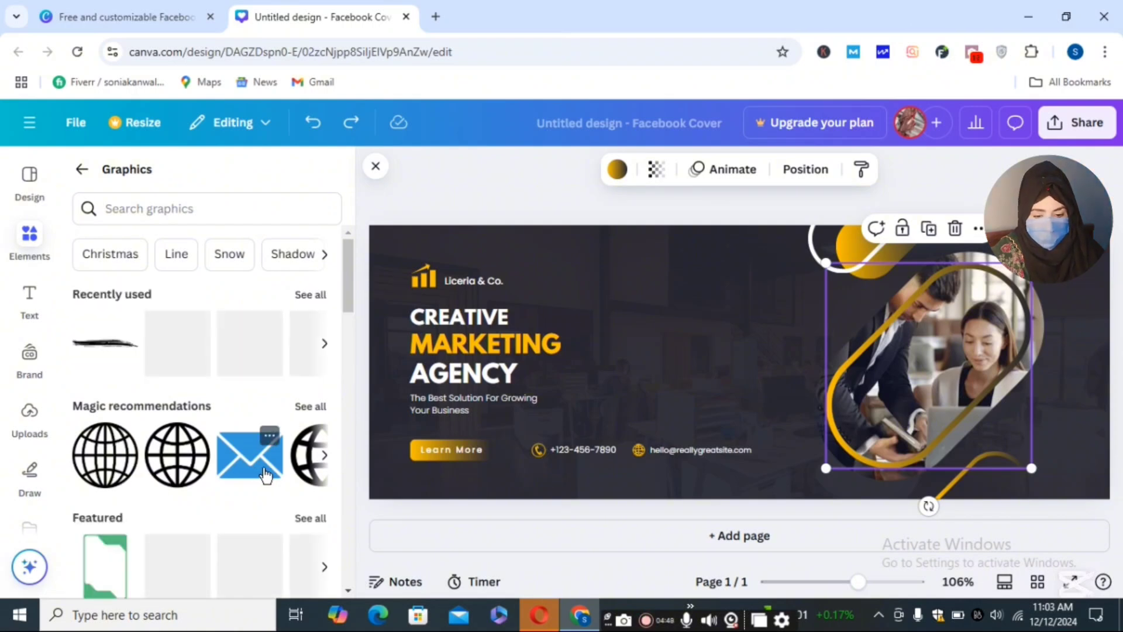
pyautogui.click(310, 407)
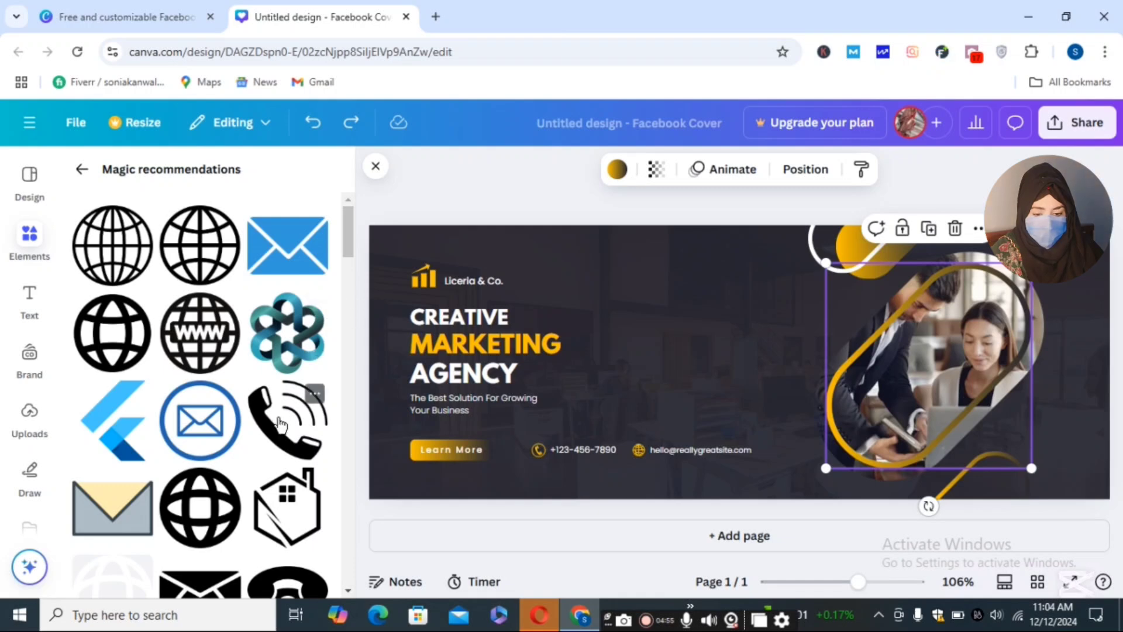
pyautogui.moveTo(347, 252); pyautogui.dragTo(352, 307)
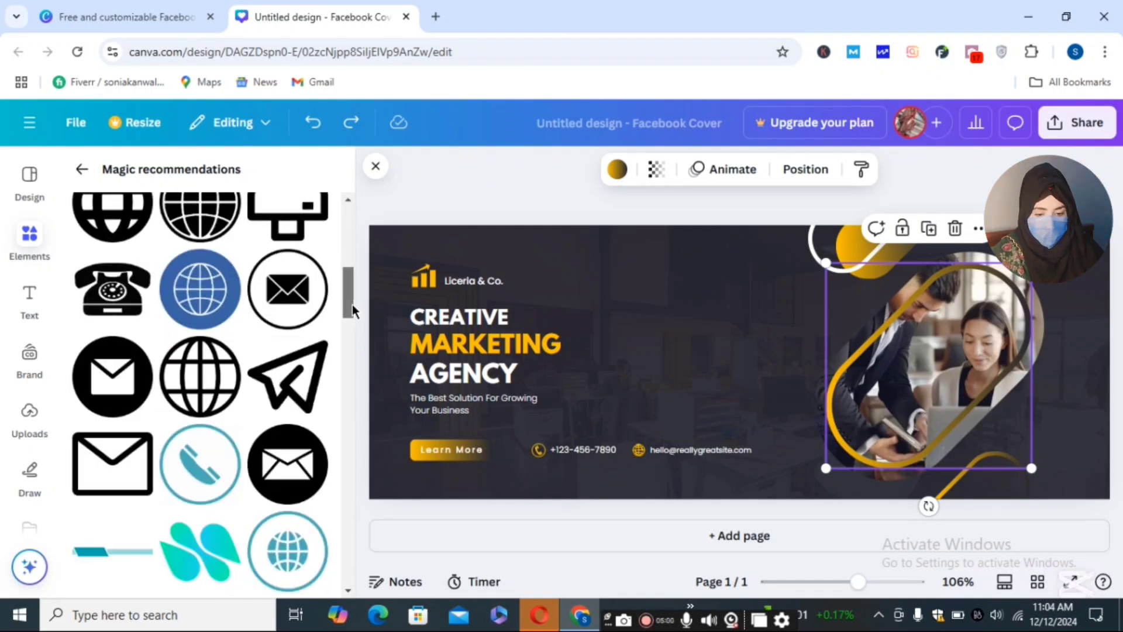
pyautogui.moveTo(352, 304); pyautogui.dragTo(352, 349)
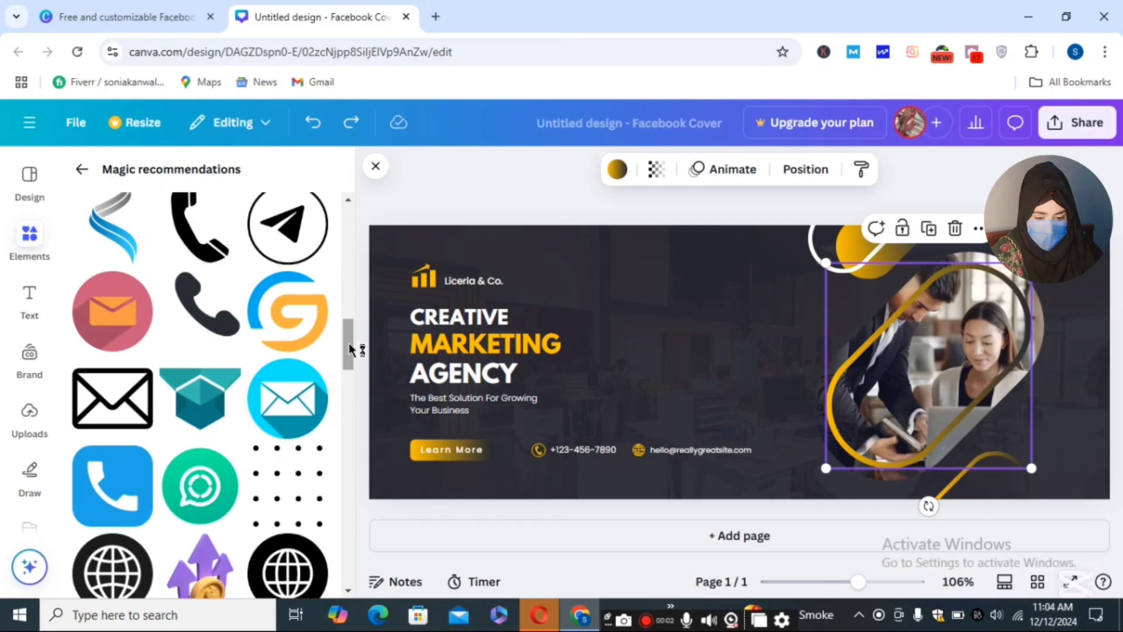
pyautogui.moveTo(349, 343)
pyautogui.mouseDown()
pyautogui.moveTo(358, 404)
pyautogui.moveTo(363, 367)
pyautogui.moveTo(363, 381)
pyautogui.mouseUp()
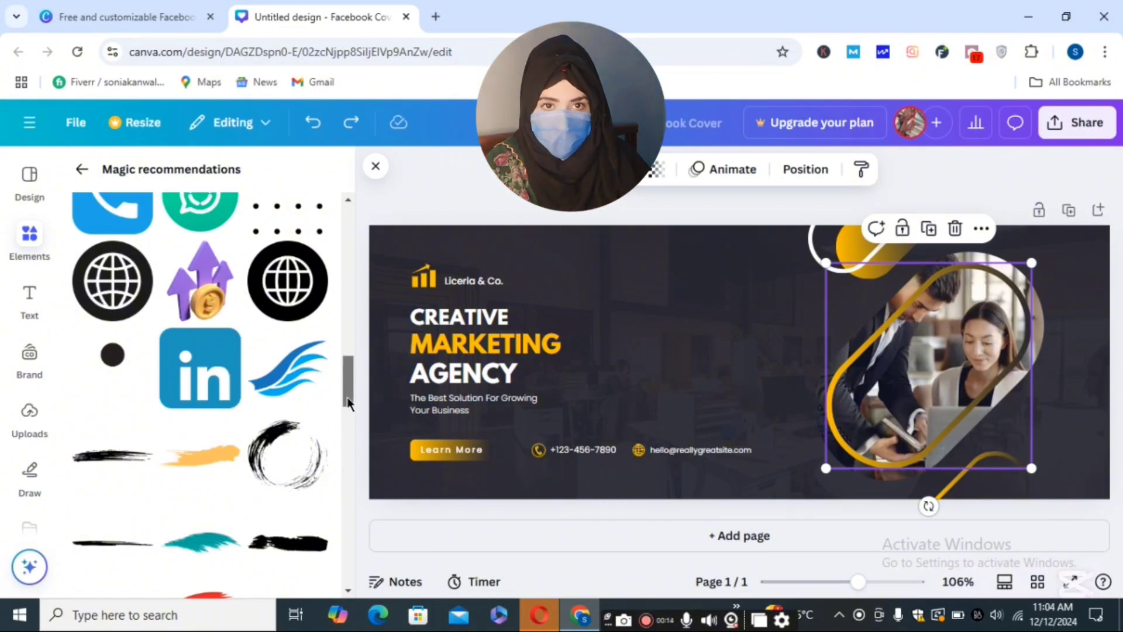
pyautogui.moveTo(347, 397); pyautogui.dragTo(353, 439)
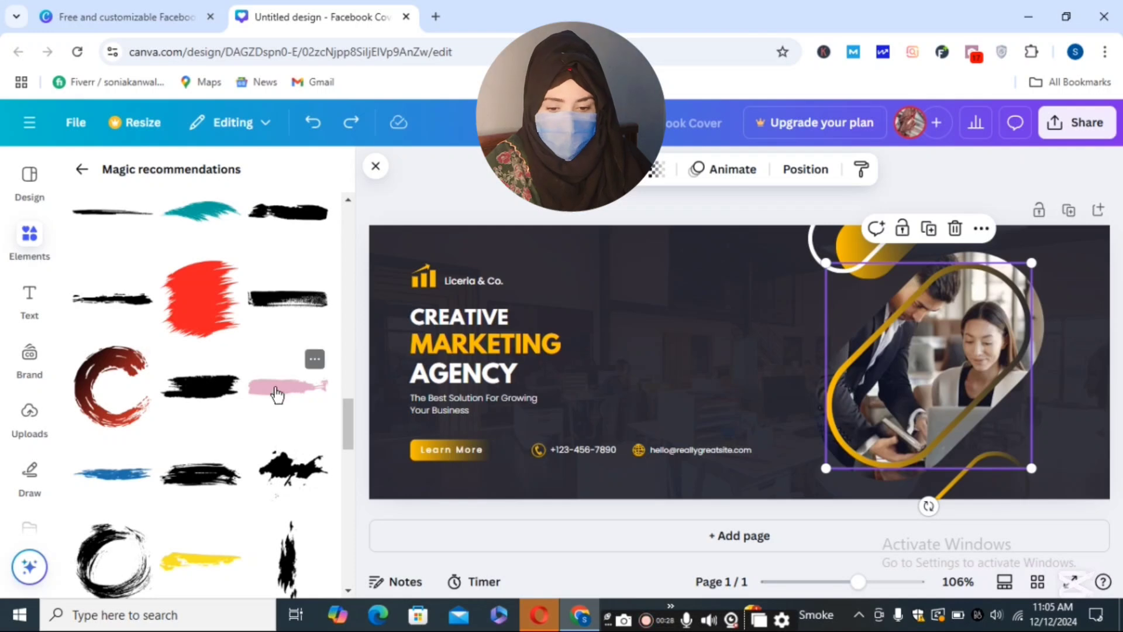
pyautogui.click(347, 479)
pyautogui.moveTo(343, 474); pyautogui.dragTo(344, 477)
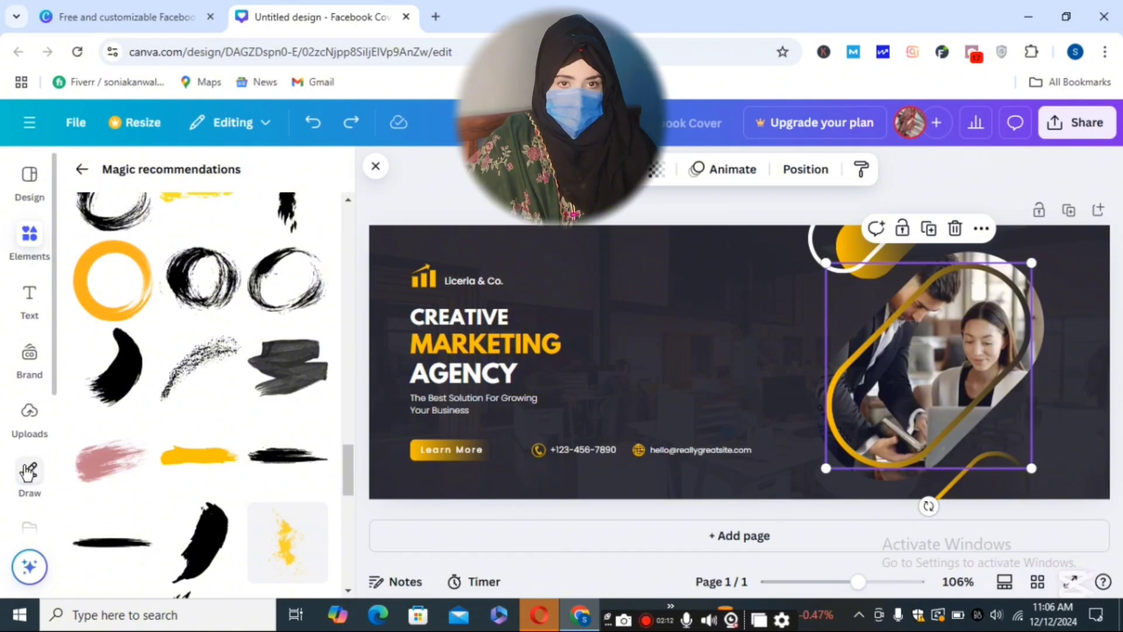
# - Pick the blue Draw pen, set weight 12 with transparency left at 100, and close Draw
pyautogui.click(27, 472)
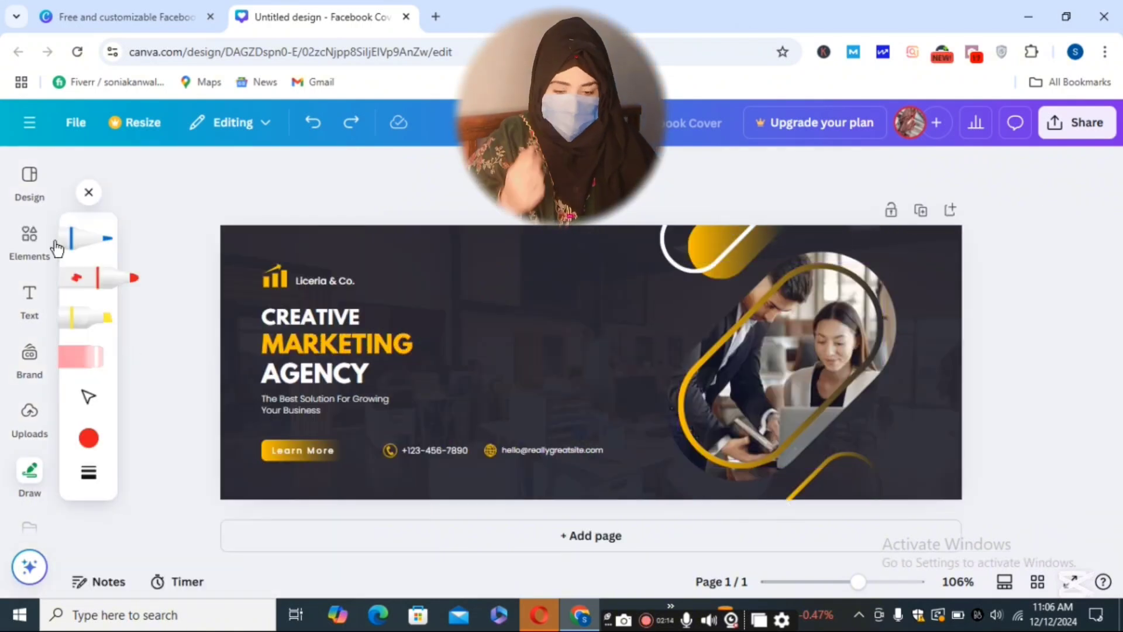
pyautogui.click(98, 238)
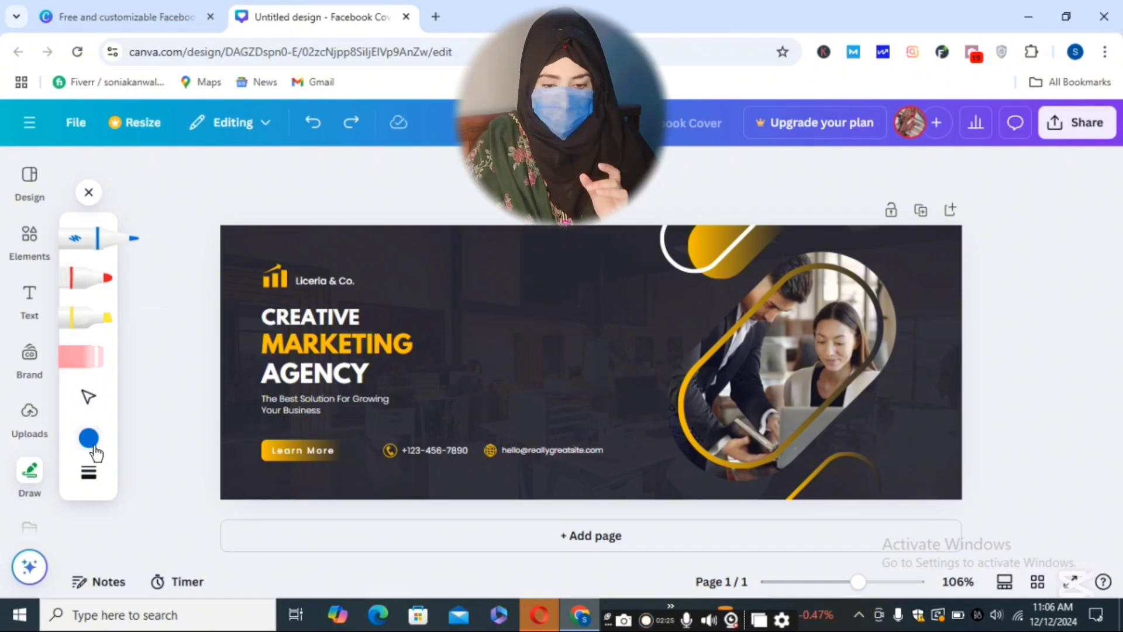
pyautogui.click(88, 476)
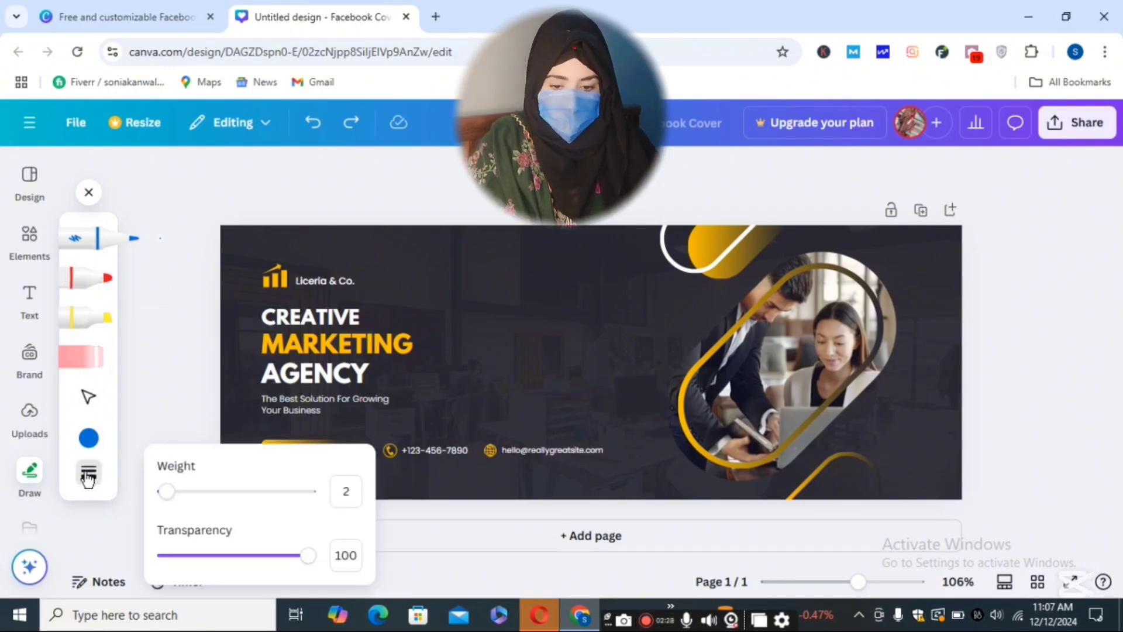
pyautogui.moveTo(306, 563)
pyautogui.mouseDown()
pyautogui.moveTo(196, 553)
pyautogui.moveTo(325, 555)
pyautogui.mouseUp()
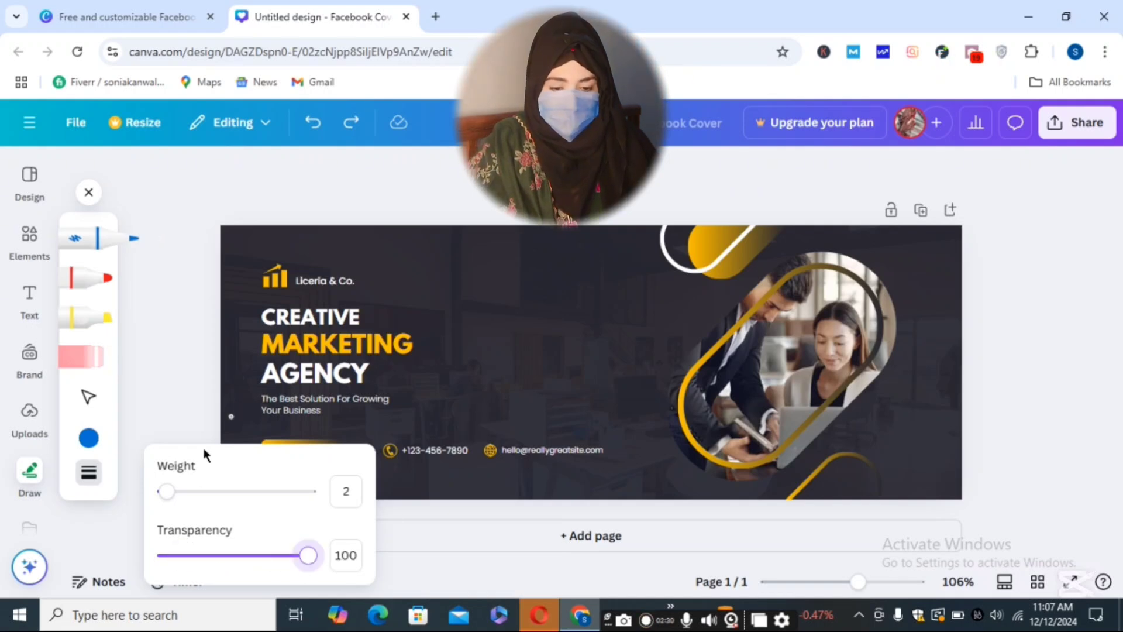
pyautogui.moveTo(167, 491)
pyautogui.mouseDown()
pyautogui.moveTo(209, 503)
pyautogui.moveTo(177, 501)
pyautogui.mouseUp()
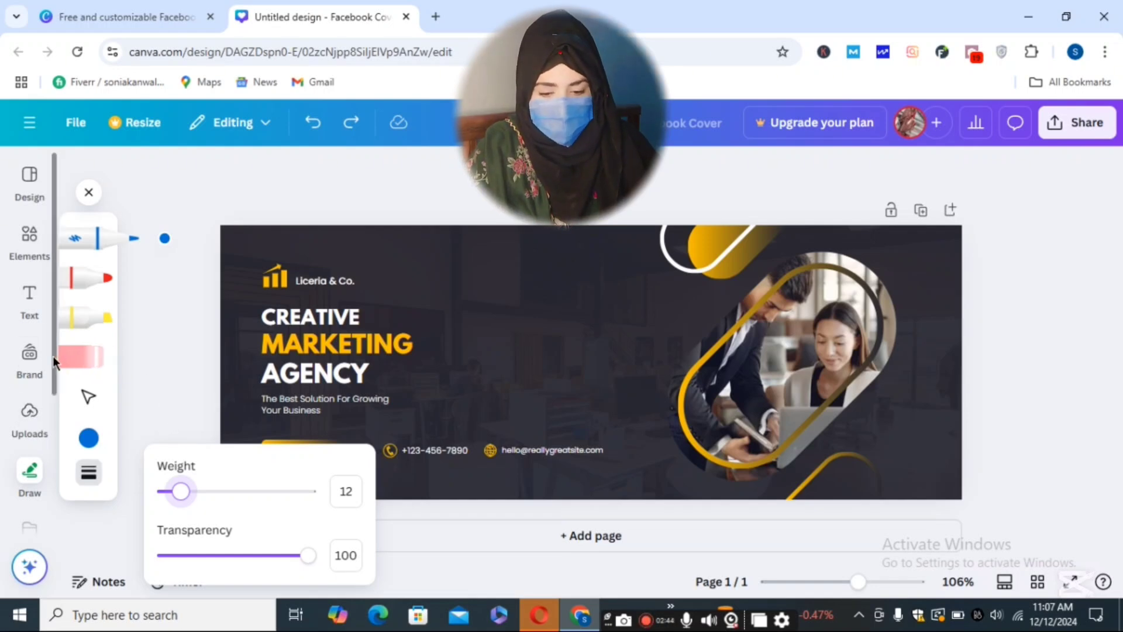
pyautogui.scroll(-3, 35, 409)
pyautogui.click(29, 480)
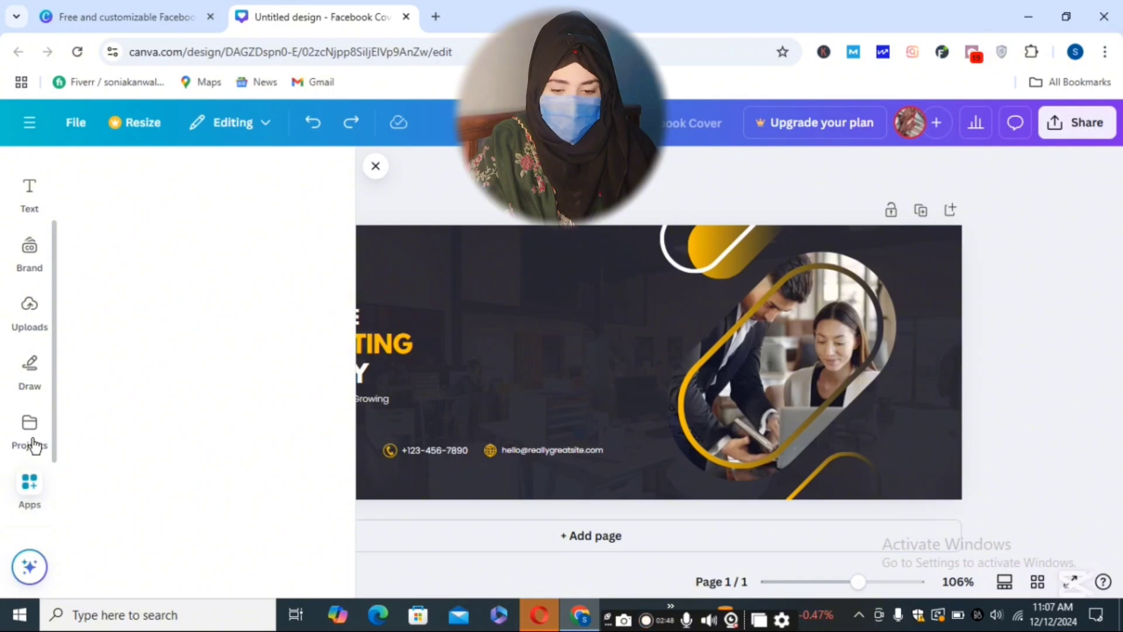
# - Replace the CREATIVE heading text with 'TS'
pyautogui.click(33, 445)
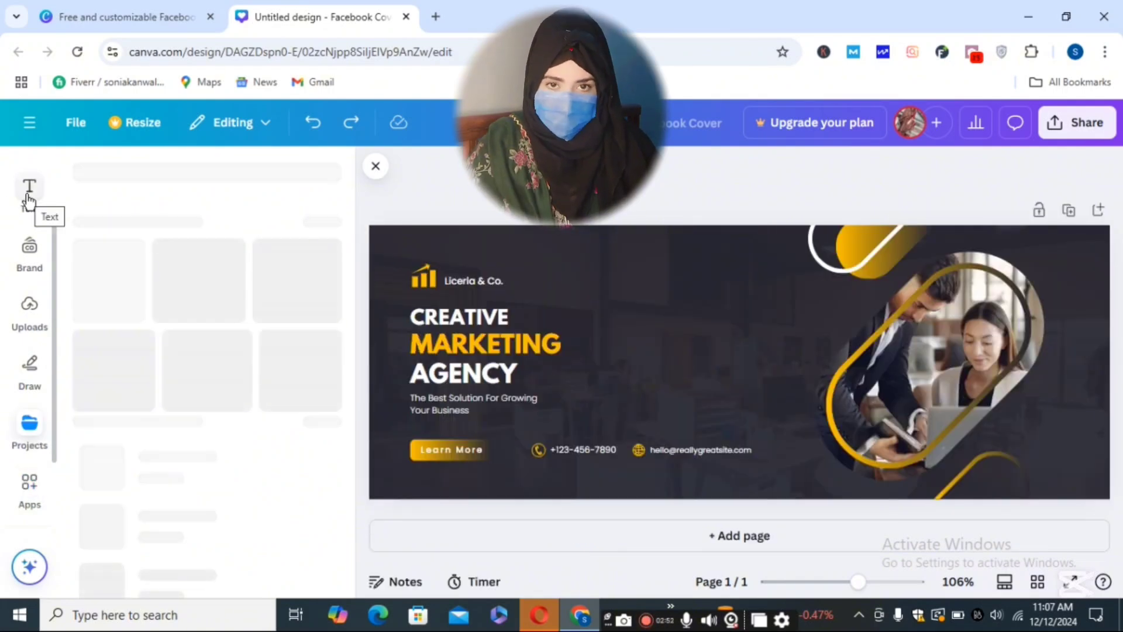
pyautogui.click(517, 333)
pyautogui.click(517, 327)
pyautogui.press('BackSpace')
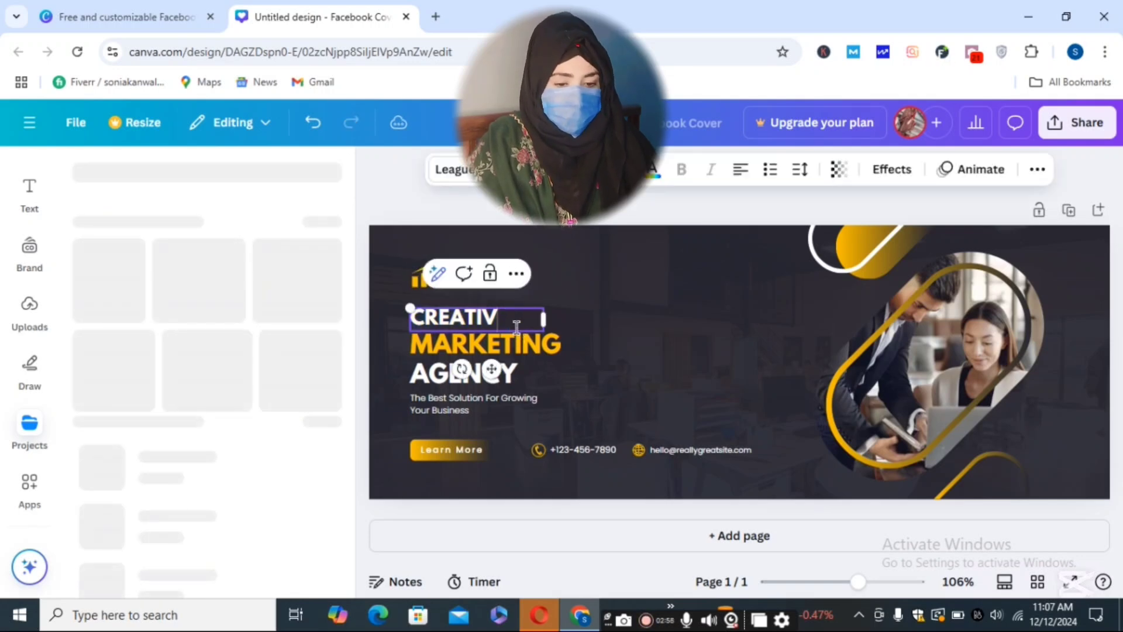
pyautogui.press('BackSpace')
pyautogui.press('BackSpace')
pyautogui.press('BackSpace')
pyautogui.press('BackSpace')
pyautogui.press('BackSpace')
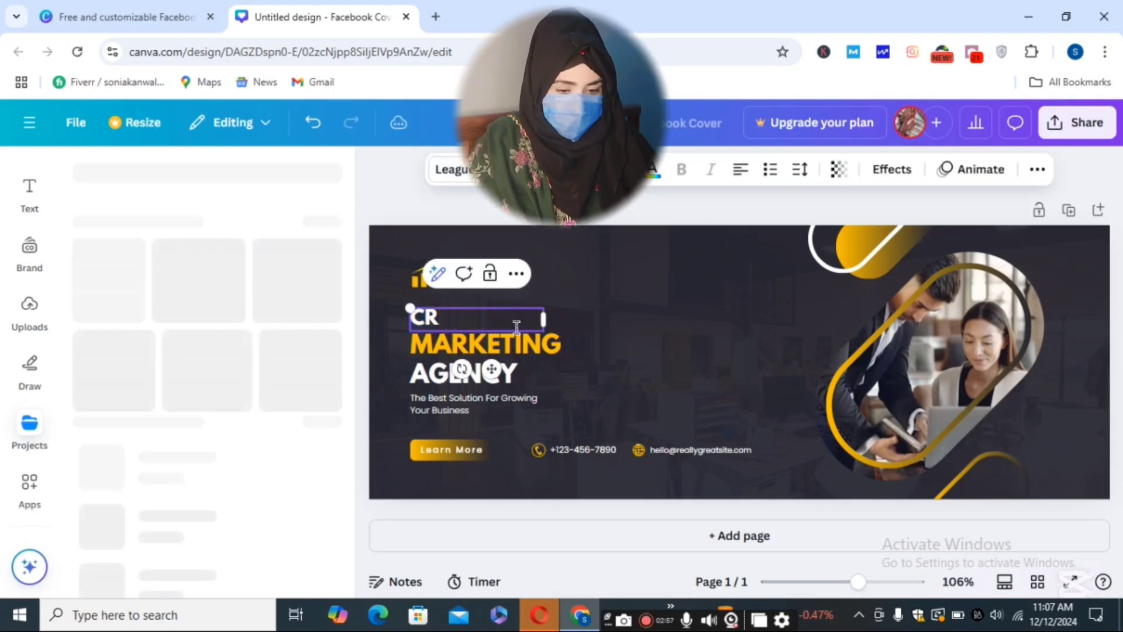
pyautogui.press('BackSpace')
pyautogui.press('BackSpace')
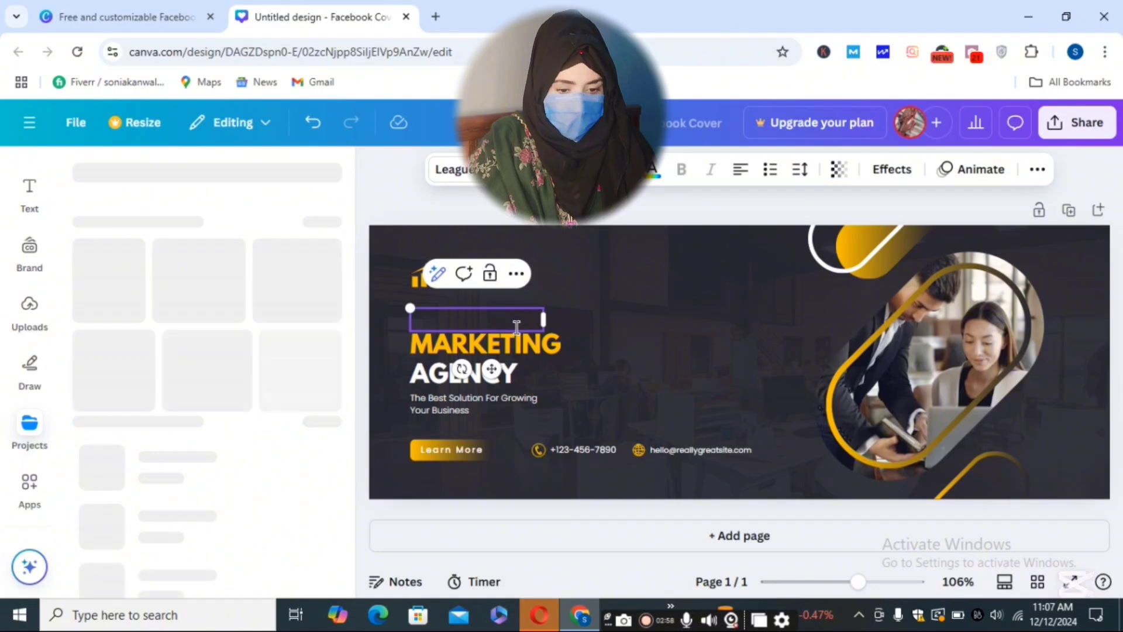
pyautogui.write('TS')
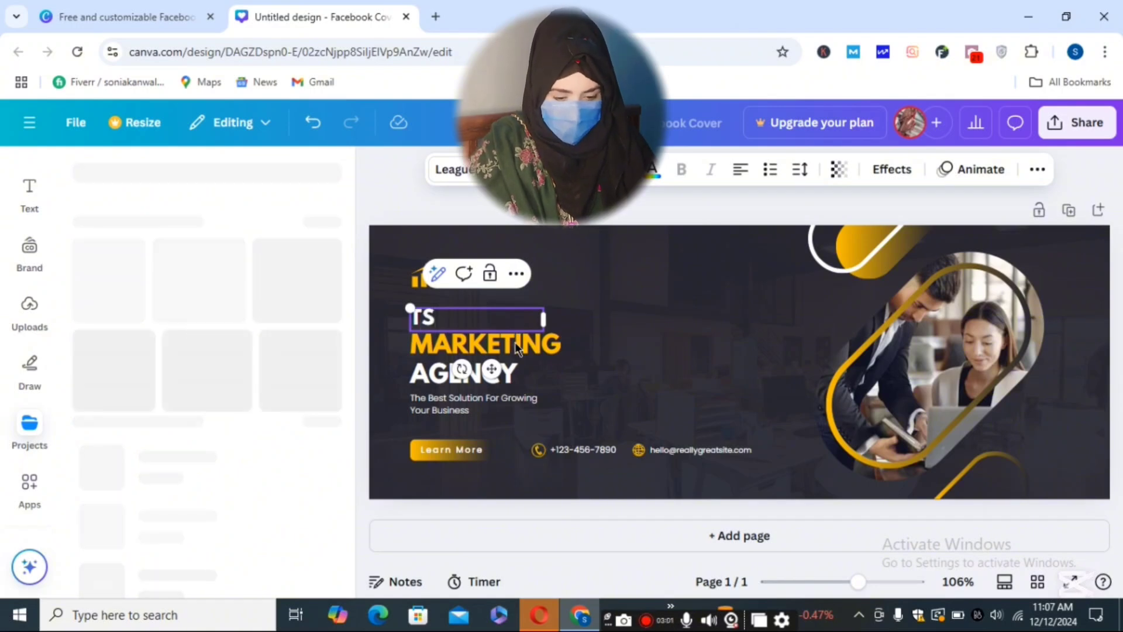
# - Replace the yellow MARKETING line with 'DECODING'
pyautogui.click(515, 348)
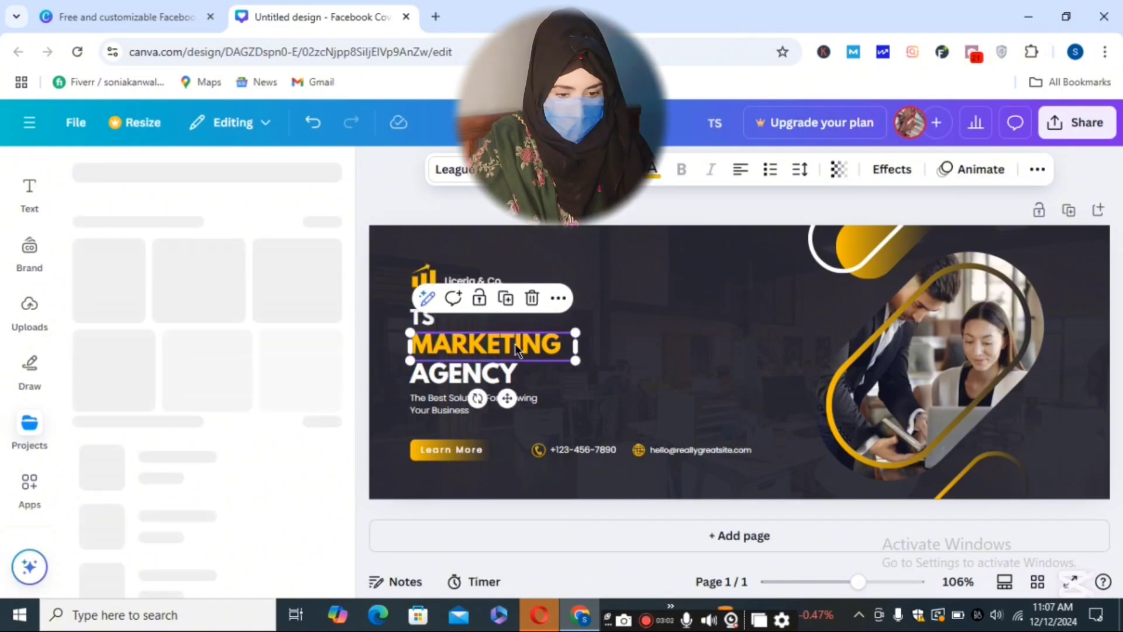
pyautogui.doubleClick(515, 348)
pyautogui.press('BackSpace')
pyautogui.write('DECI')
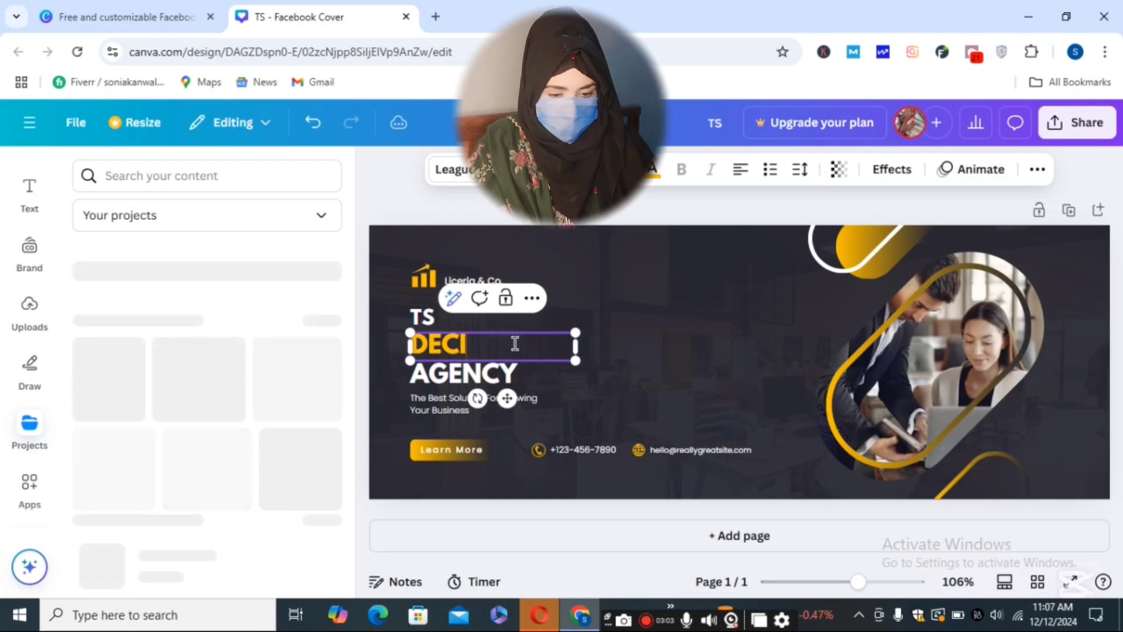
pyautogui.press('BackSpace')
pyautogui.write('OD')
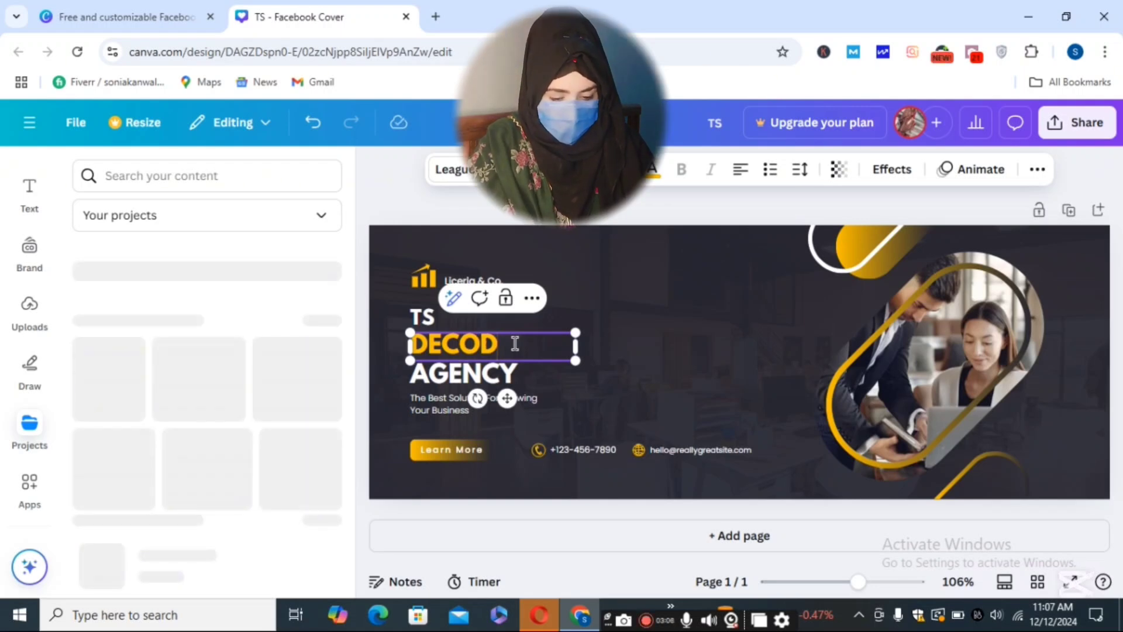
pyautogui.write('ING')
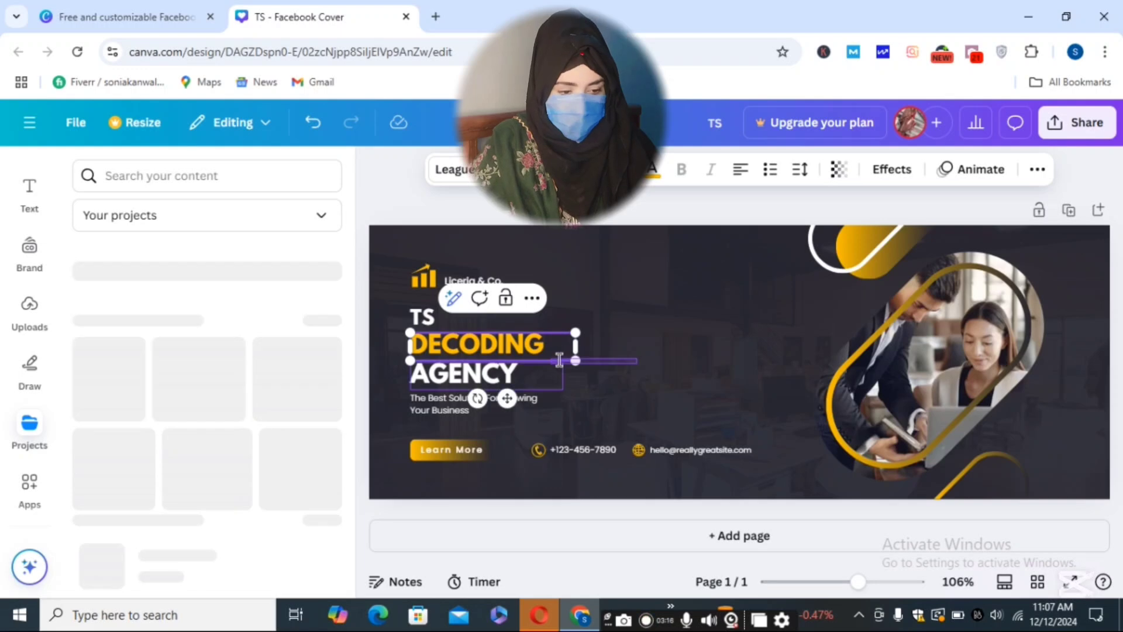
# - Select DECODING with AGENCY, nudge them up, undo the nudge, and deselect
pyautogui.keyDown('shift'); pyautogui.click(515, 373); pyautogui.keyUp('shift')
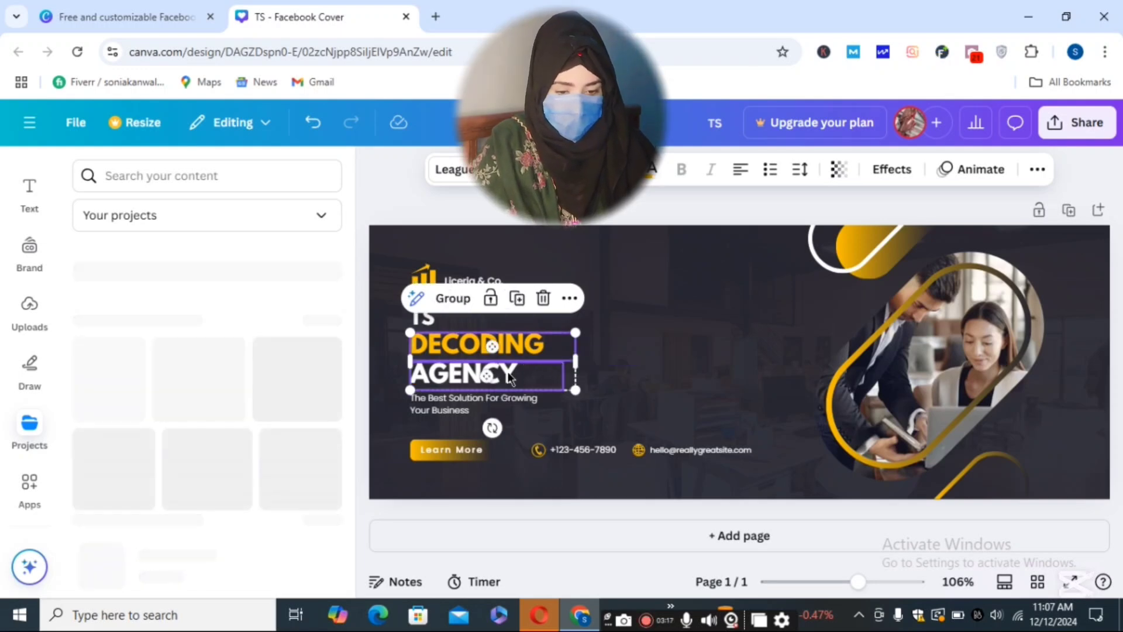
pyautogui.press('Up')
pyautogui.press('Up')
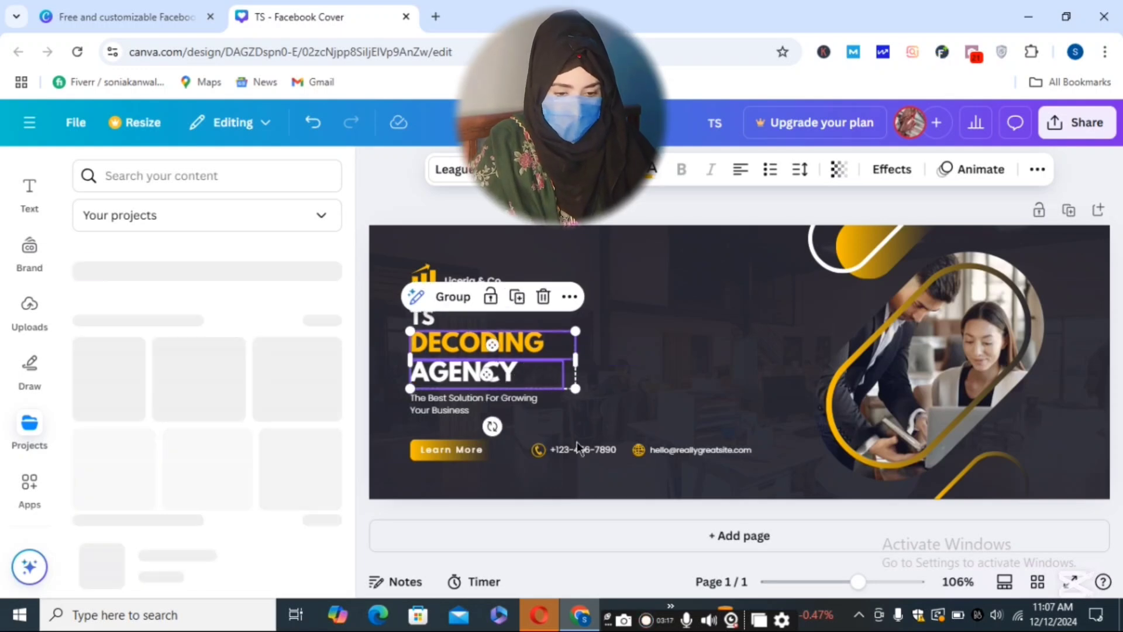
pyautogui.hotkey('ctrl', 'z')
pyautogui.click(735, 425)
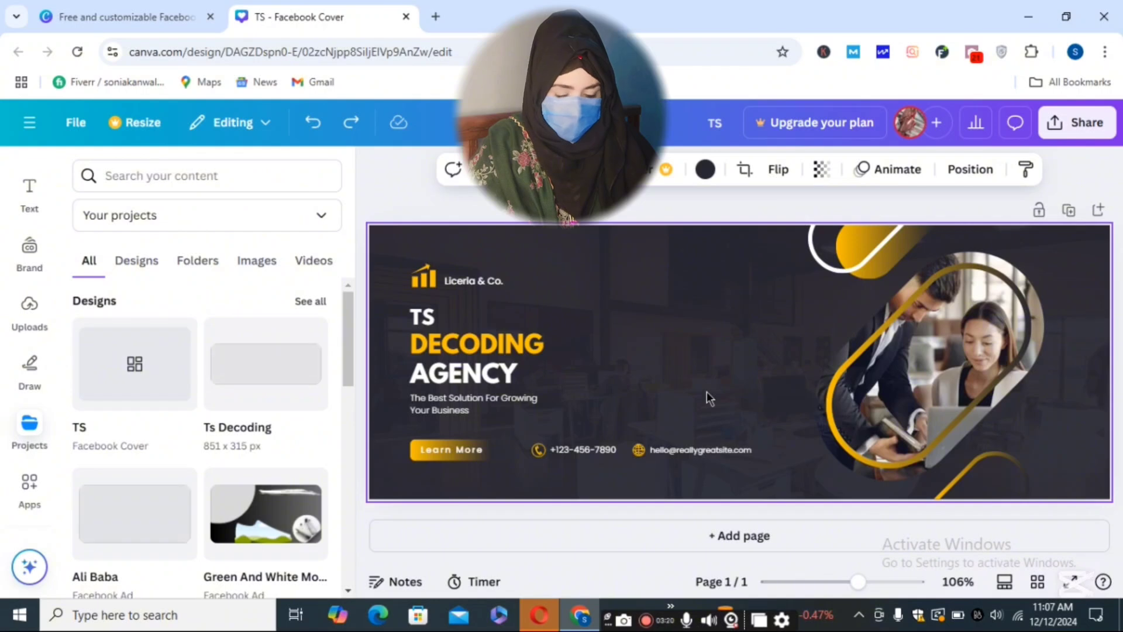
# - Change the third headline line from AGENCY to 'LESRNING SKILLS' and resize its box to fit one line
pyautogui.doubleClick(477, 375)
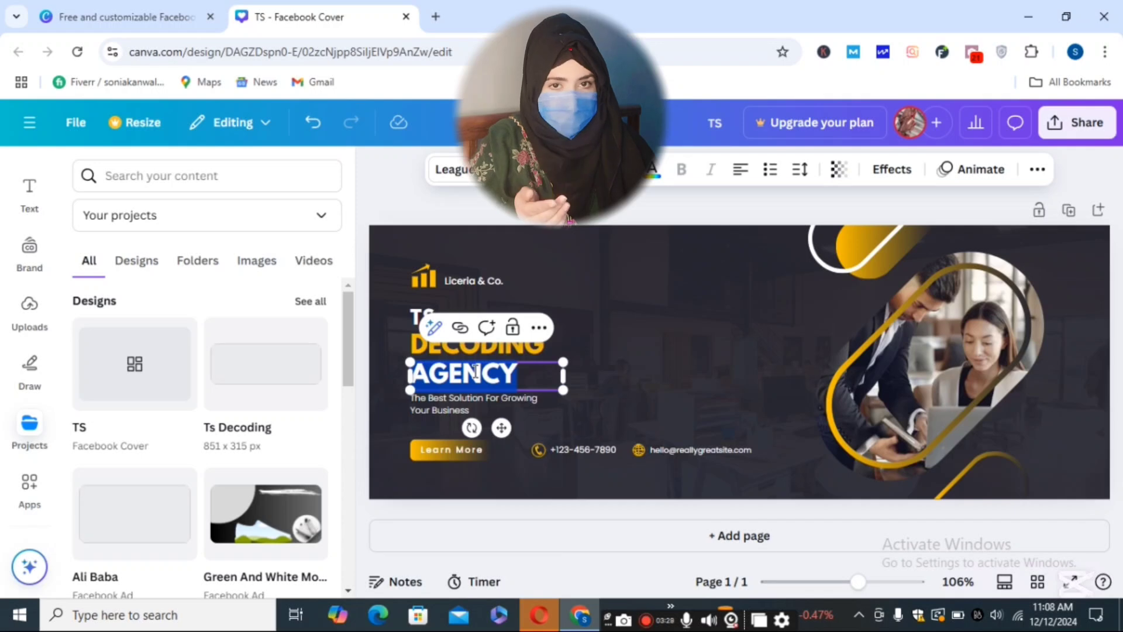
pyautogui.press('BackSpace')
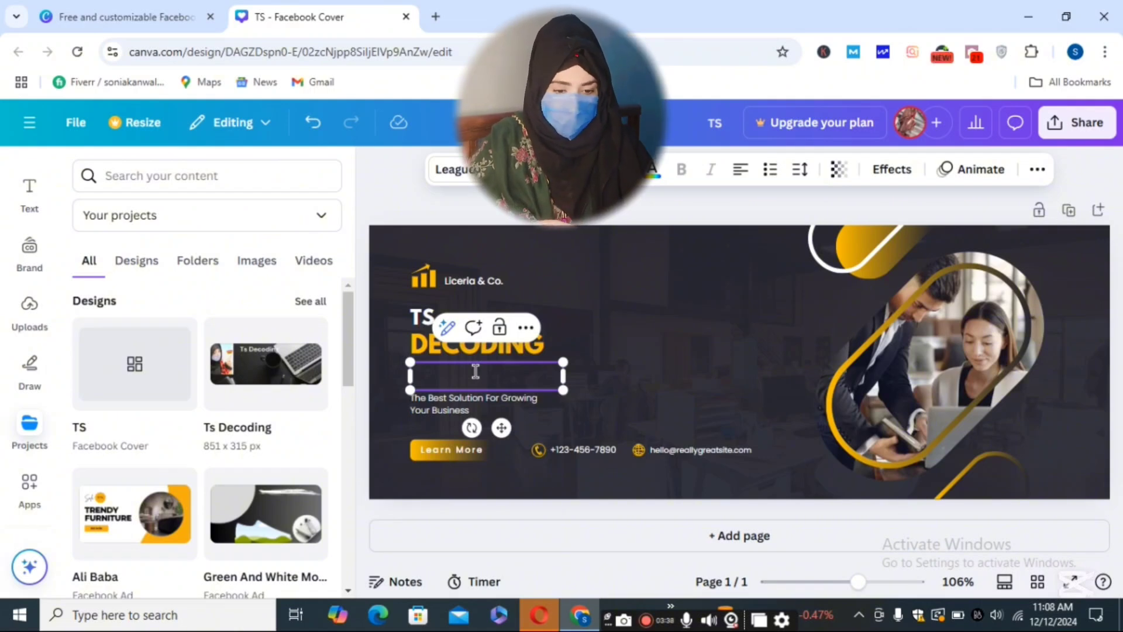
pyautogui.write('LESRNIN')
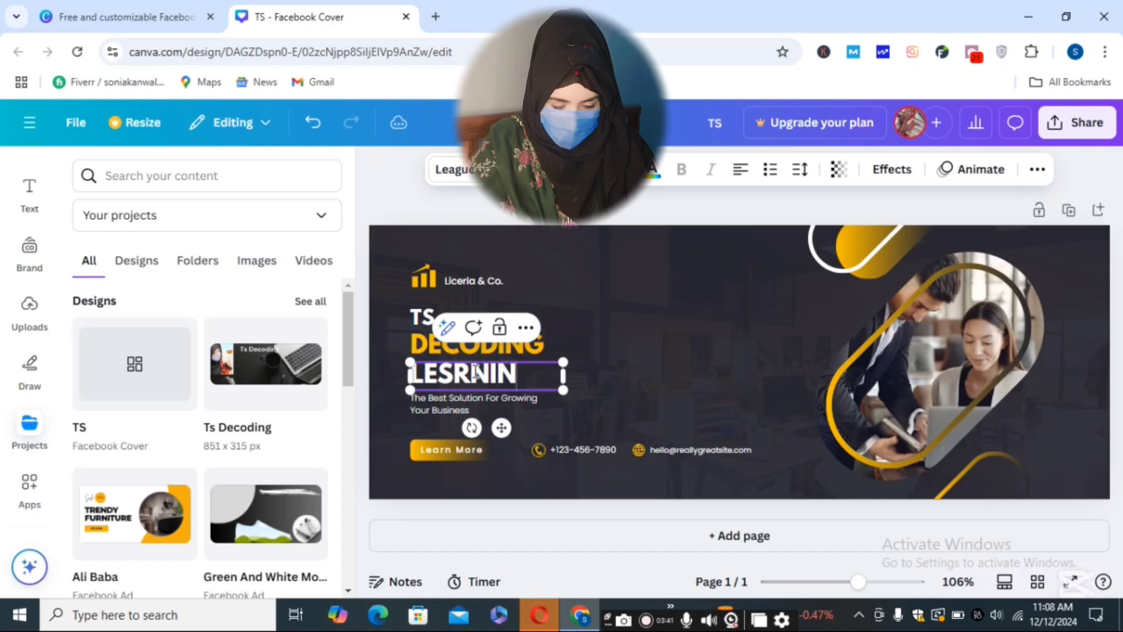
pyautogui.press('BackSpace')
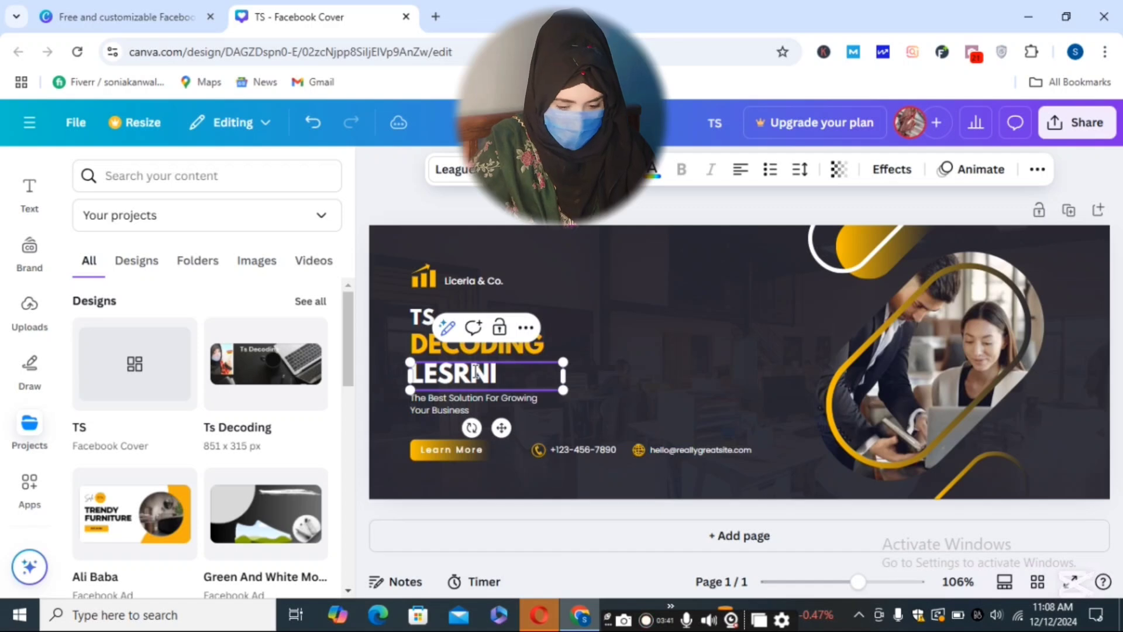
pyautogui.write('NG')
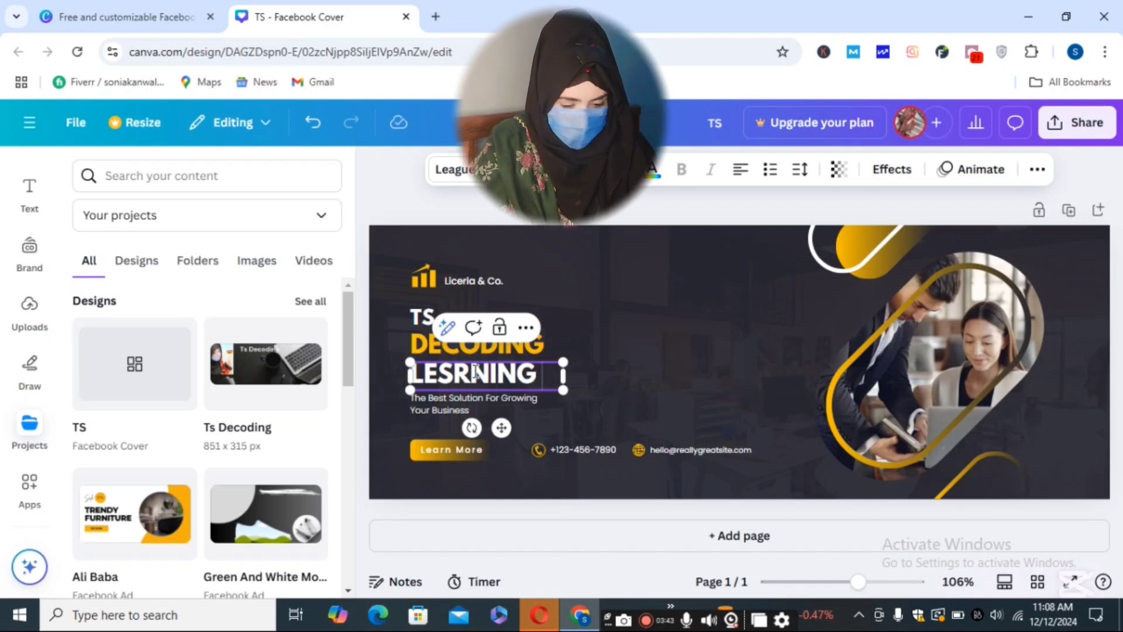
pyautogui.write(' SIILLS')
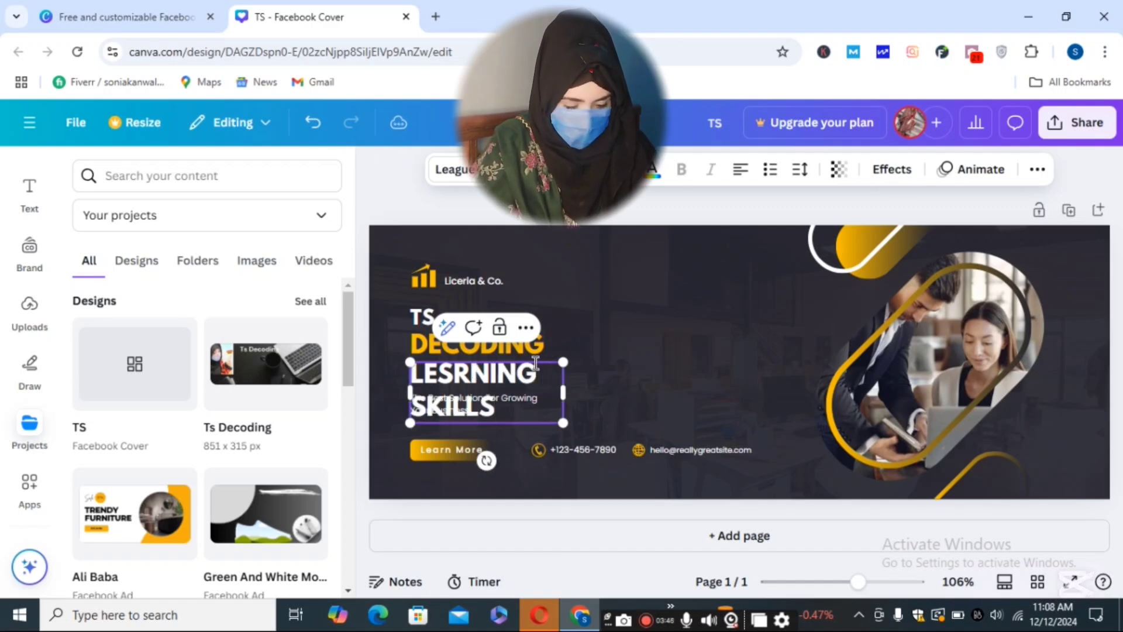
pyautogui.moveTo(577, 399); pyautogui.dragTo(553, 402)
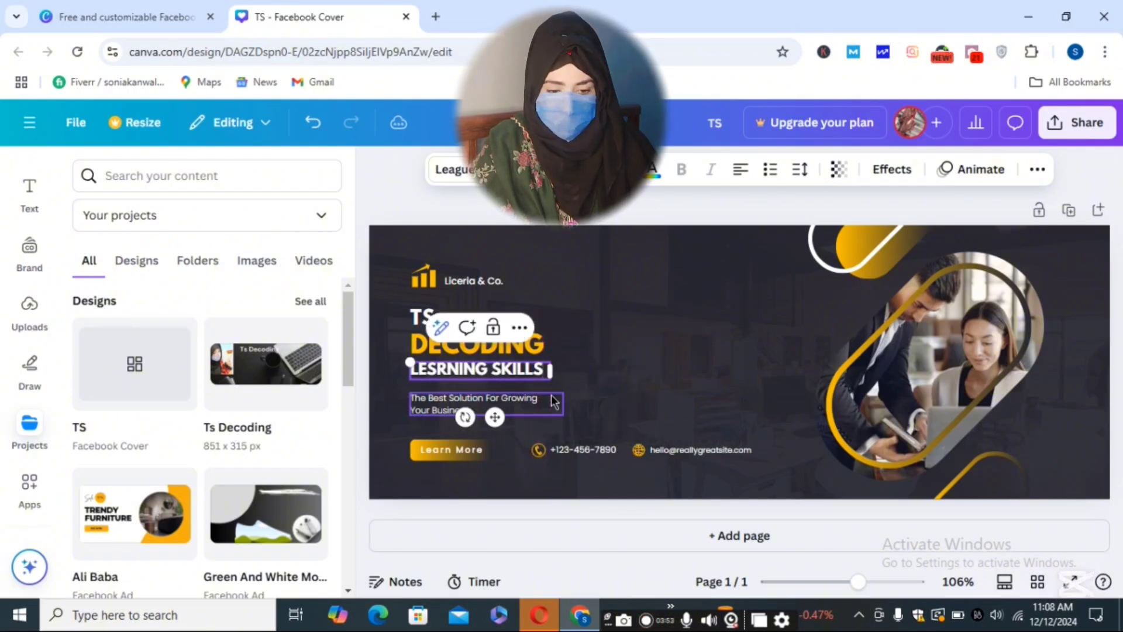
pyautogui.click(609, 355)
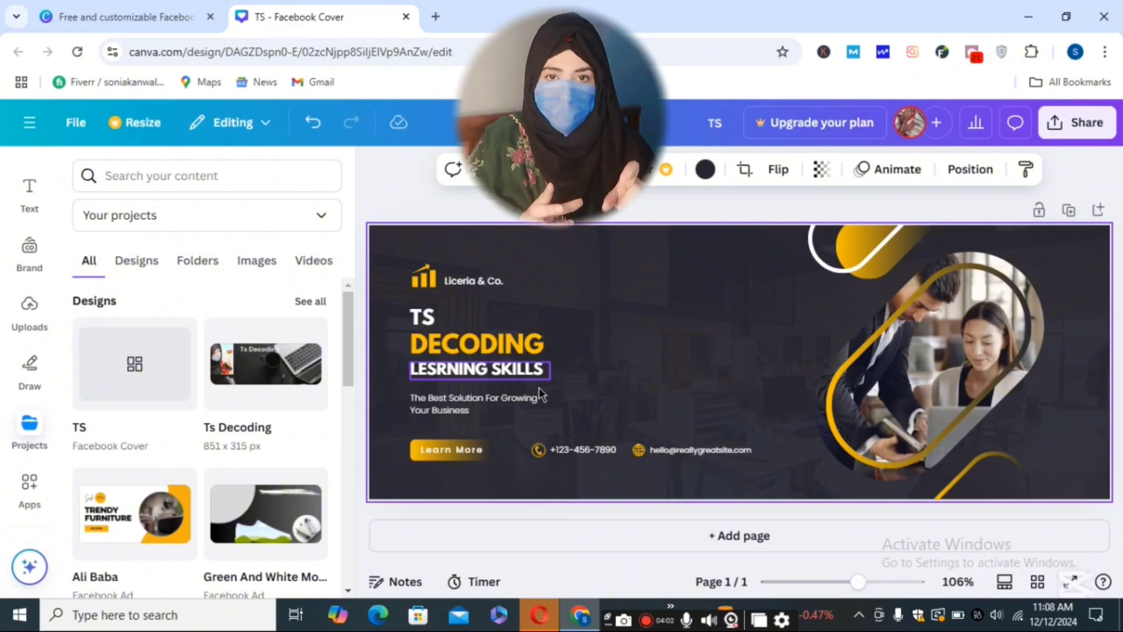
# - End the subtitle with a period and replace the sample phone number with the new number
pyautogui.doubleClick(500, 412)
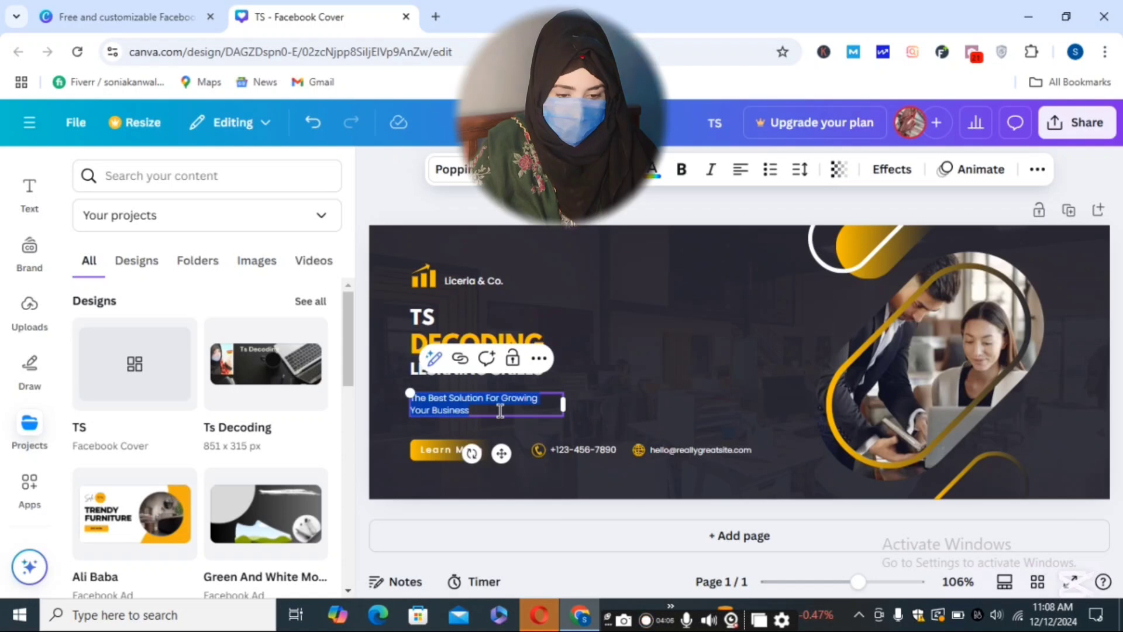
pyautogui.click(500, 411)
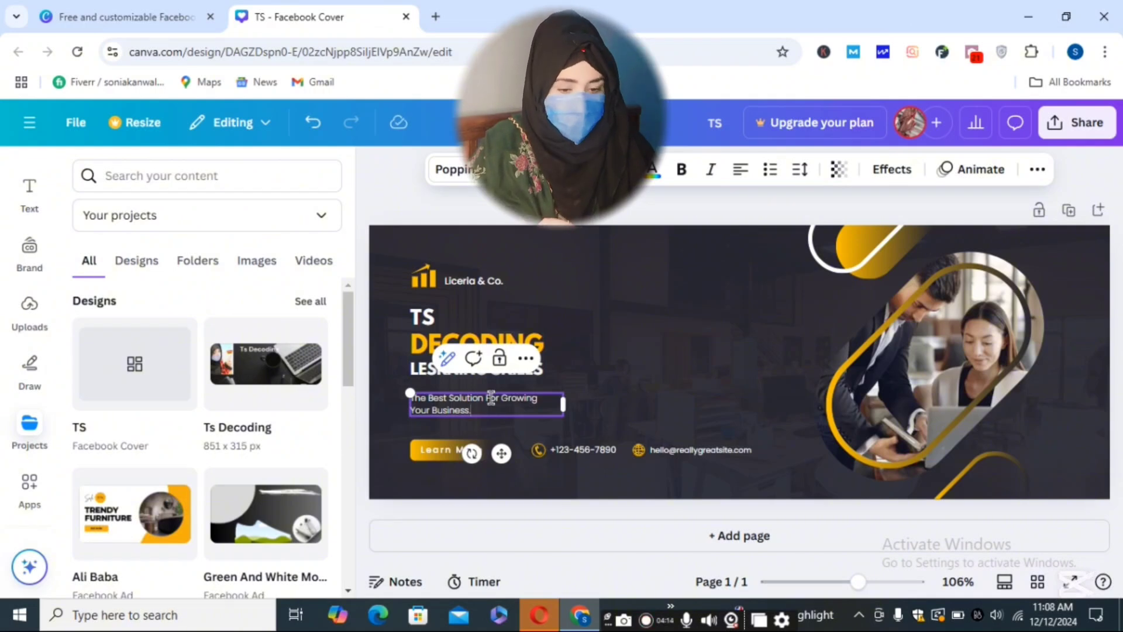
pyautogui.click(590, 451)
pyautogui.doubleClick(589, 451)
pyautogui.press('BackSpace')
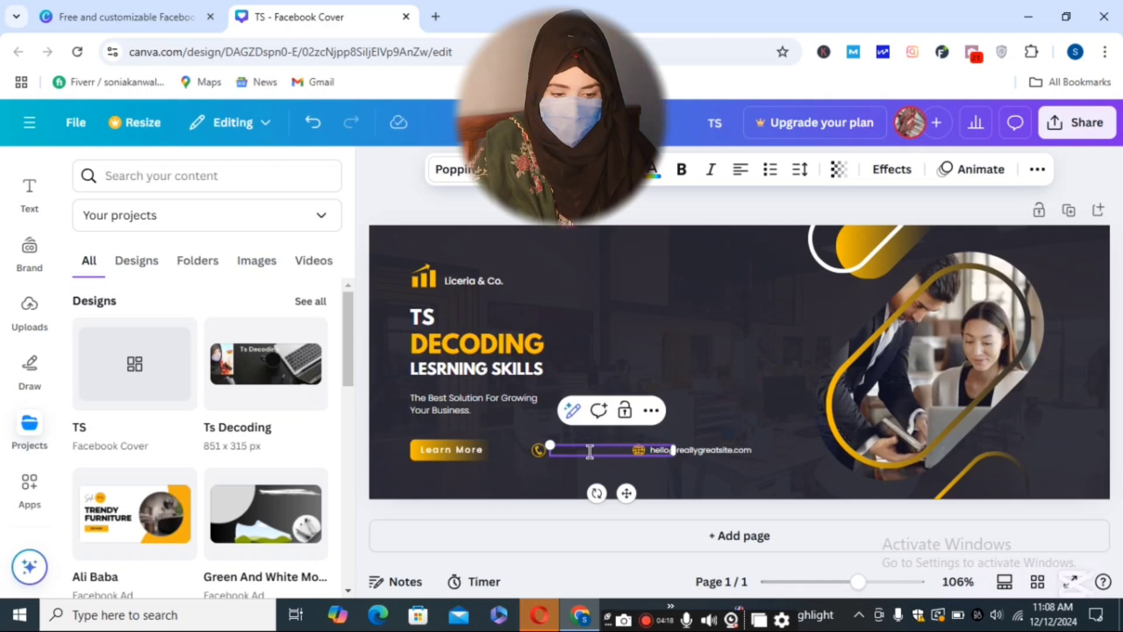
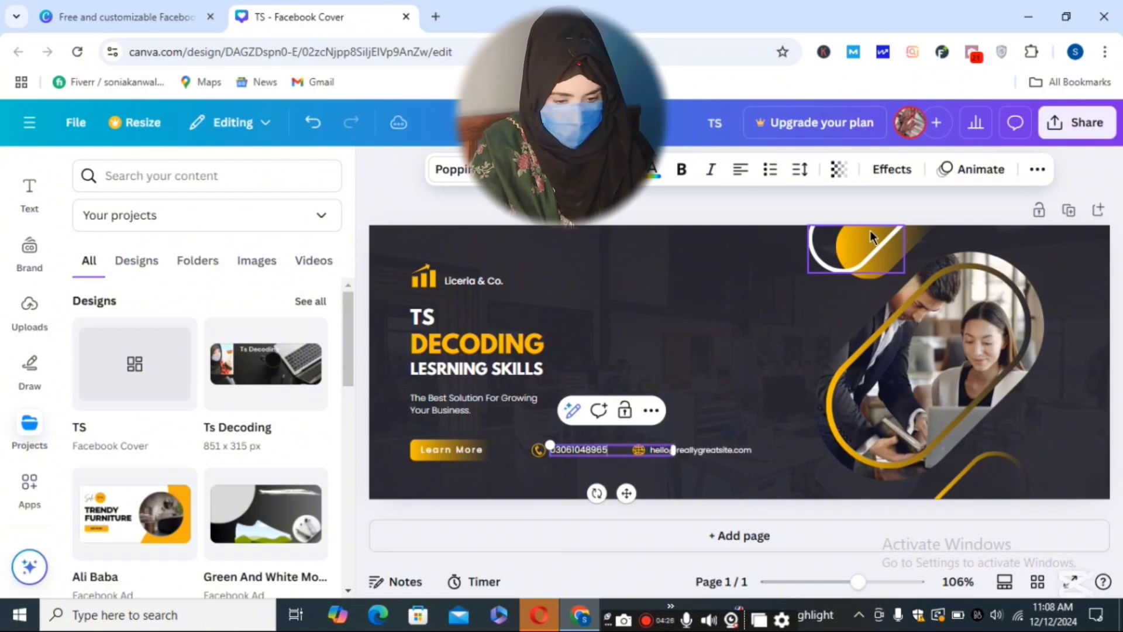
# - Replace the sample email text beside the globe icon with 'tsdecoding'
pyautogui.click(725, 455)
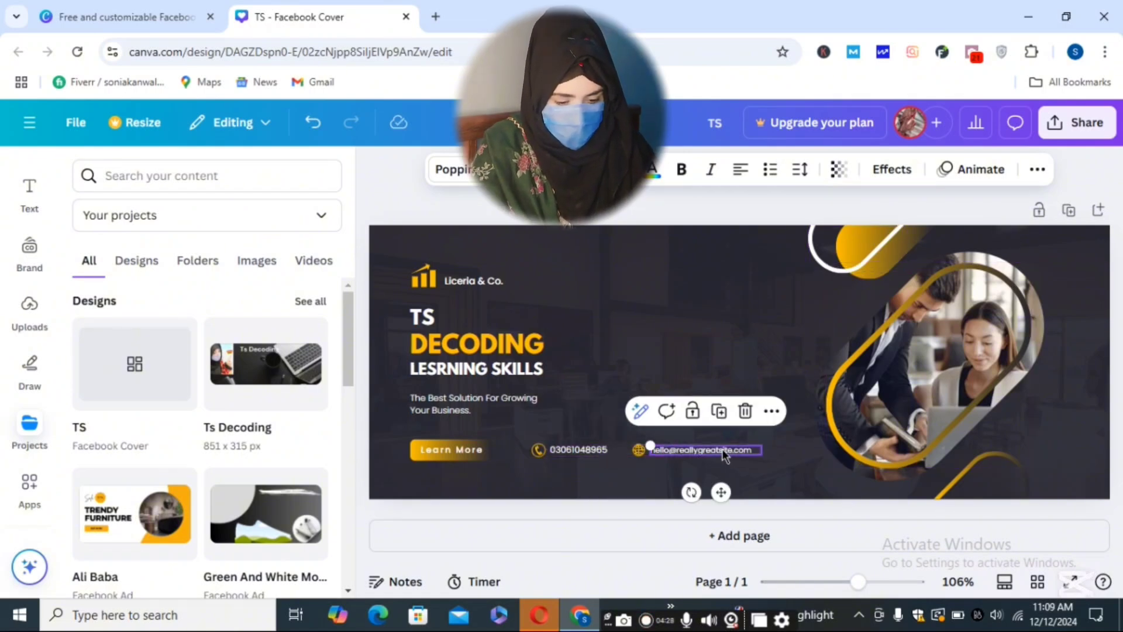
pyautogui.press('Delete')
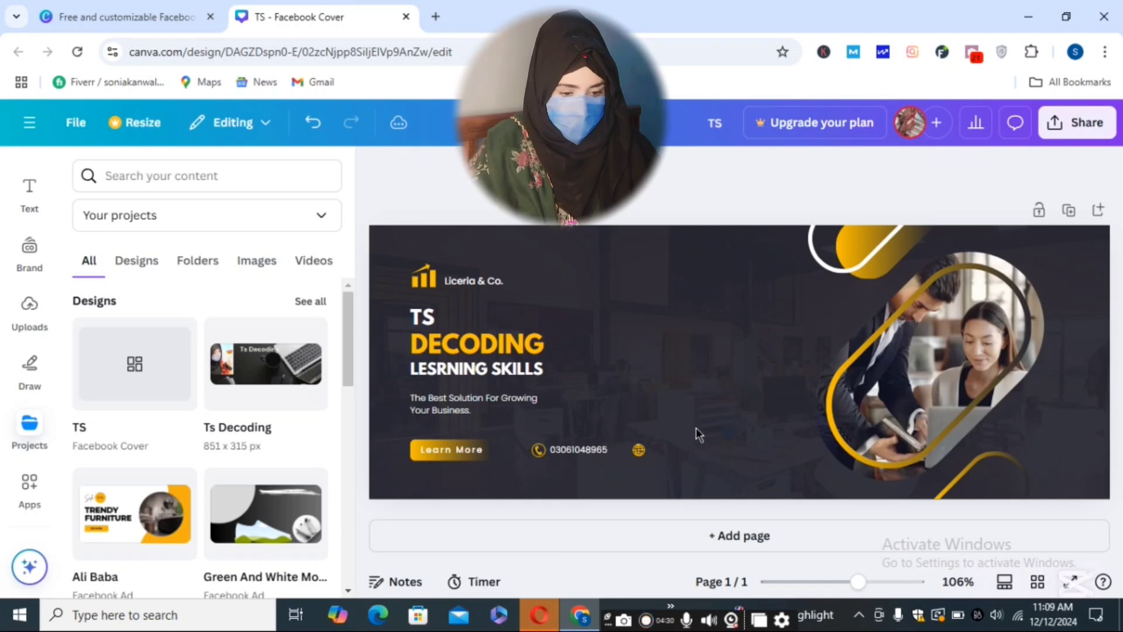
pyautogui.hotkey('ctrl', 'z')
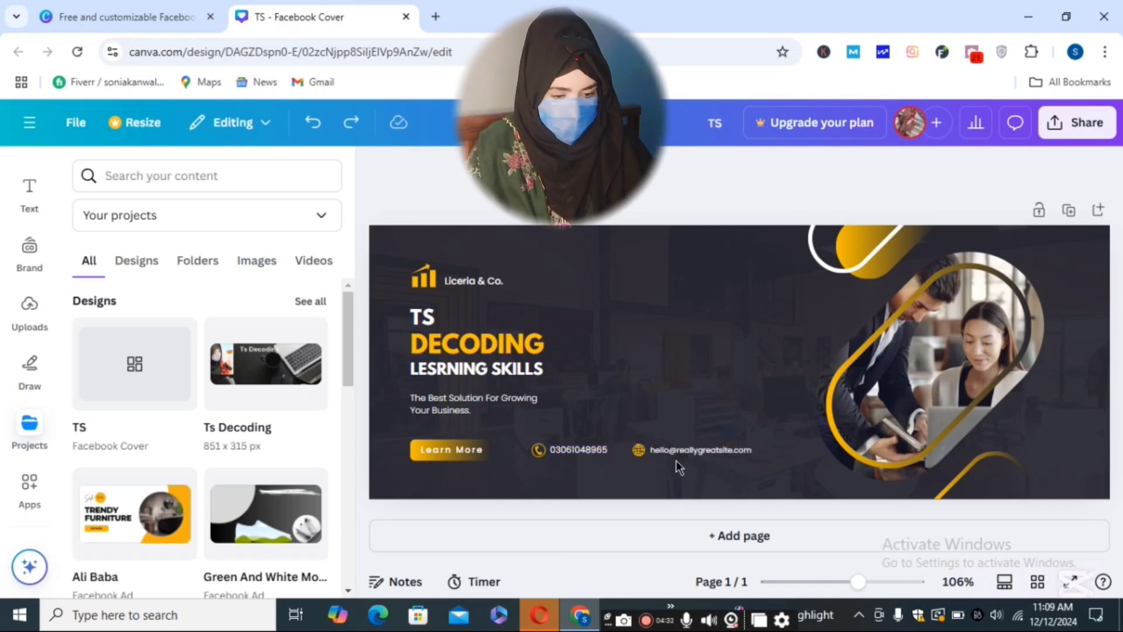
pyautogui.doubleClick(681, 450)
pyautogui.press('BackSpace')
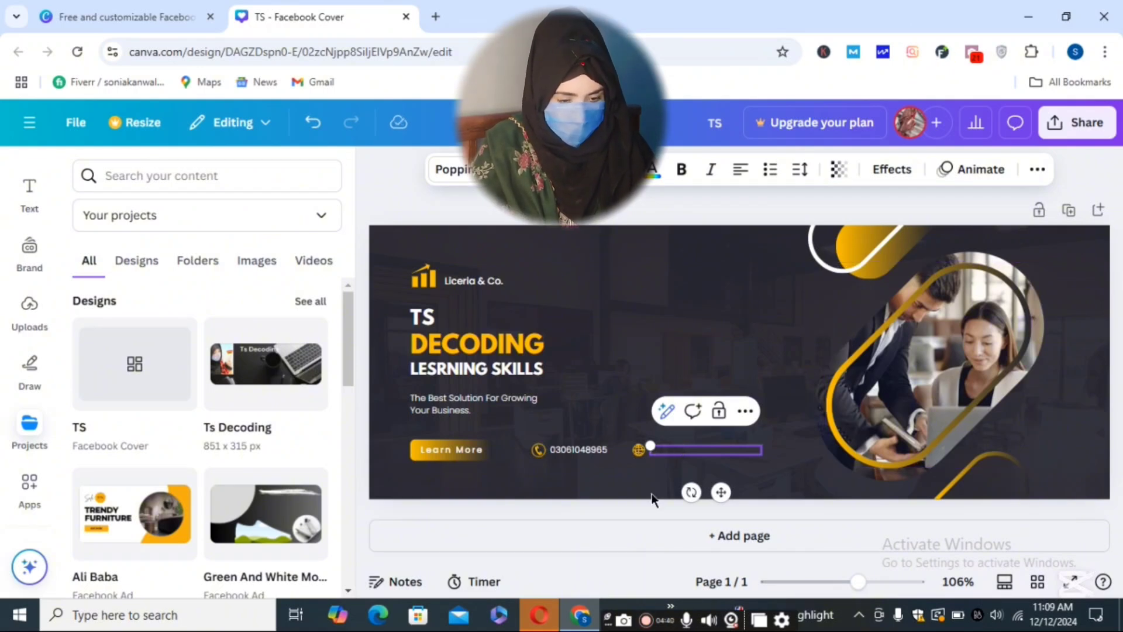
pyautogui.write('deco')
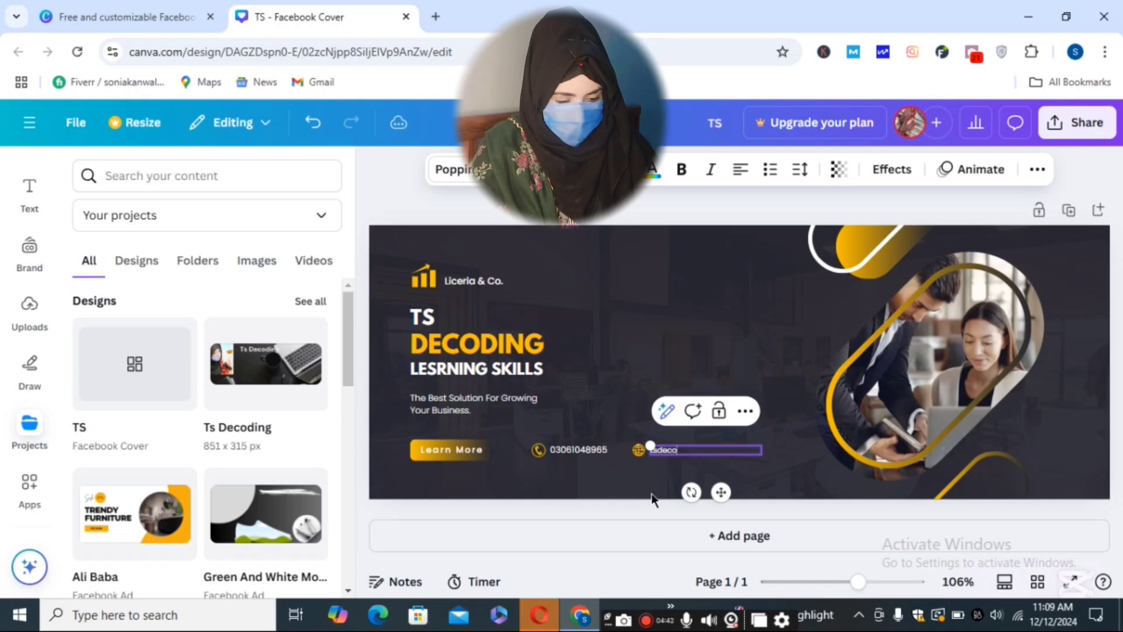
pyautogui.write('ding')
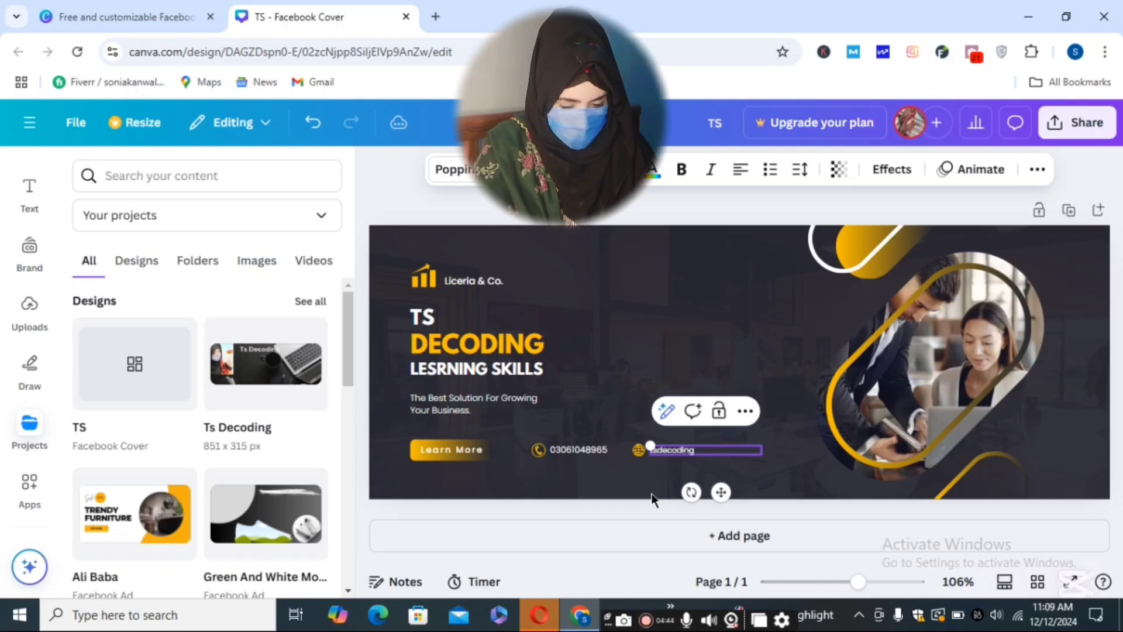
pyautogui.click(792, 429)
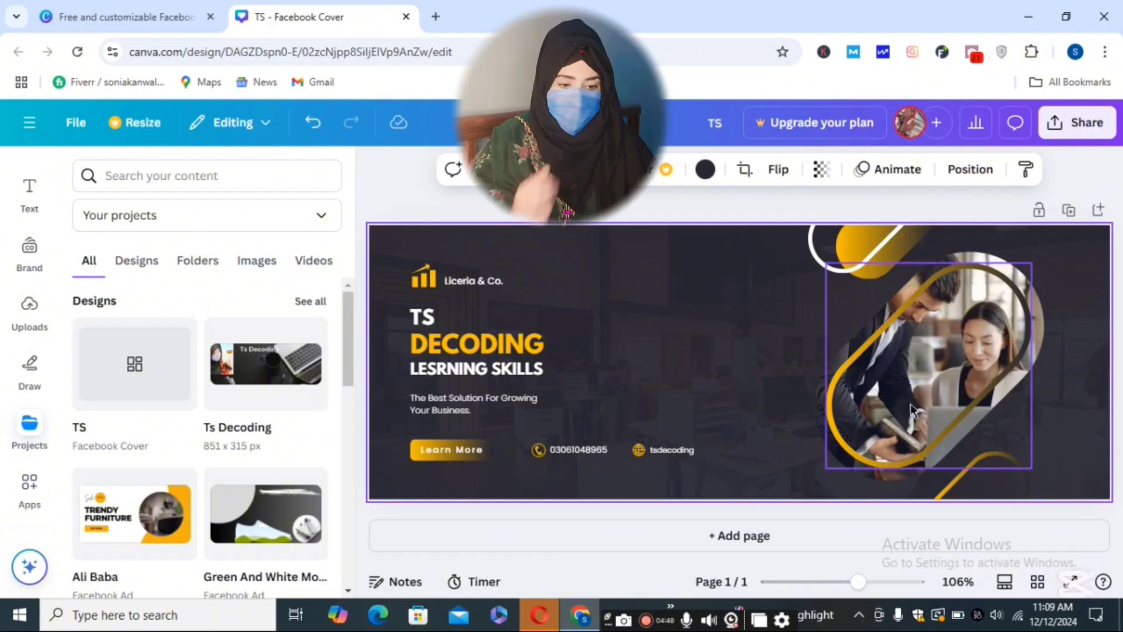
# - Remove the two office workers photo from the rounded frame on the right
pyautogui.click(948, 344)
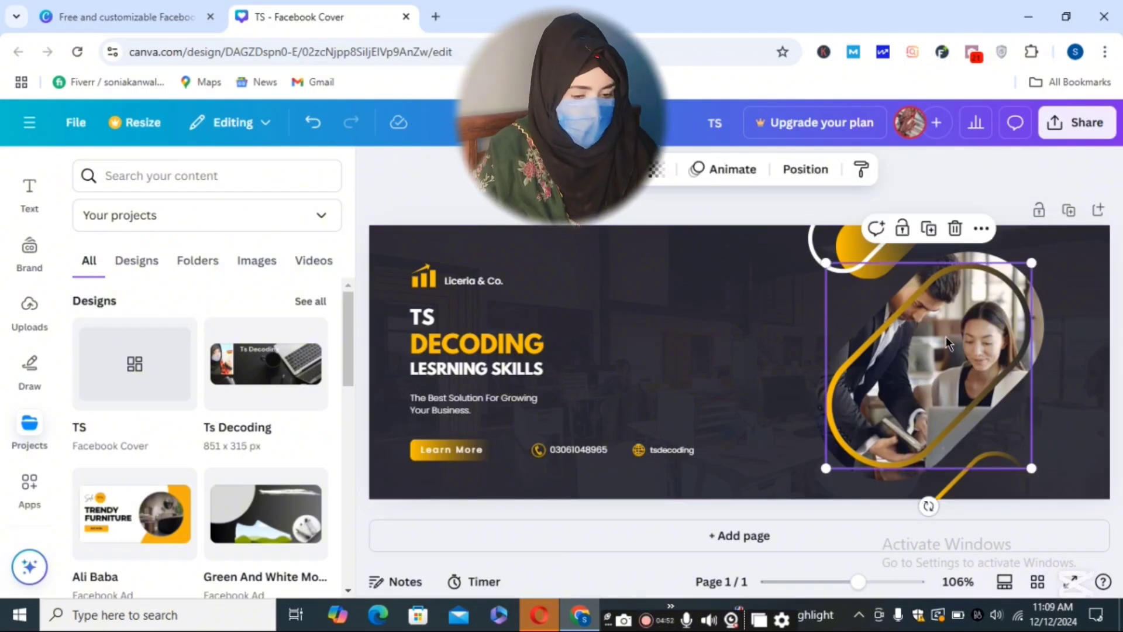
pyautogui.moveTo(947, 343); pyautogui.dragTo(715, 345)
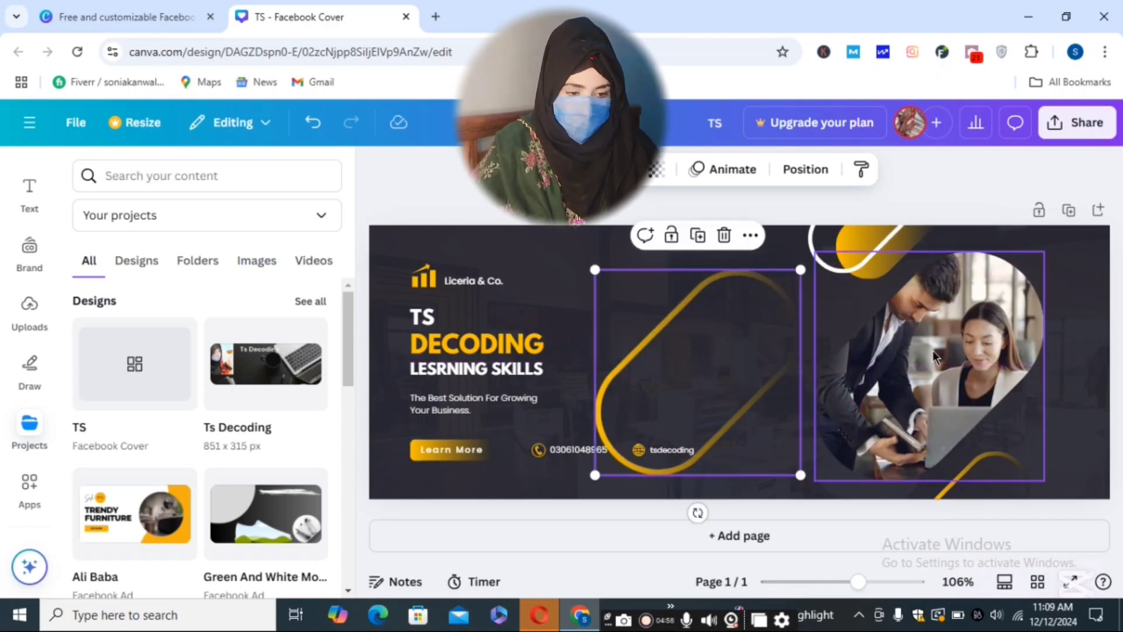
pyautogui.click(936, 350)
pyautogui.doubleClick(936, 350)
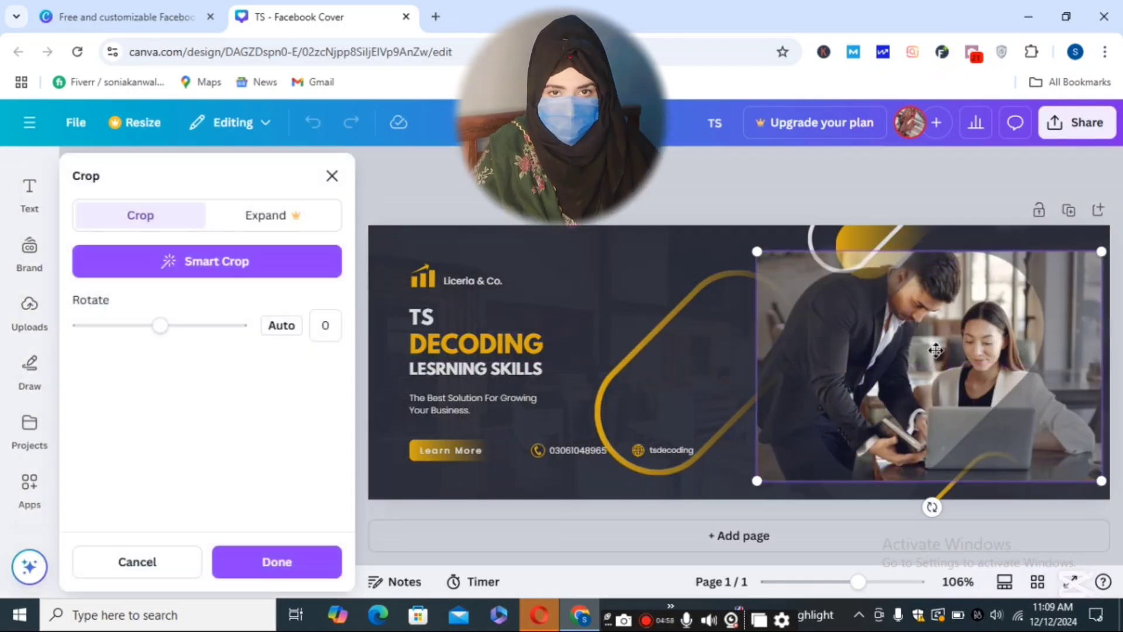
pyautogui.press('Delete')
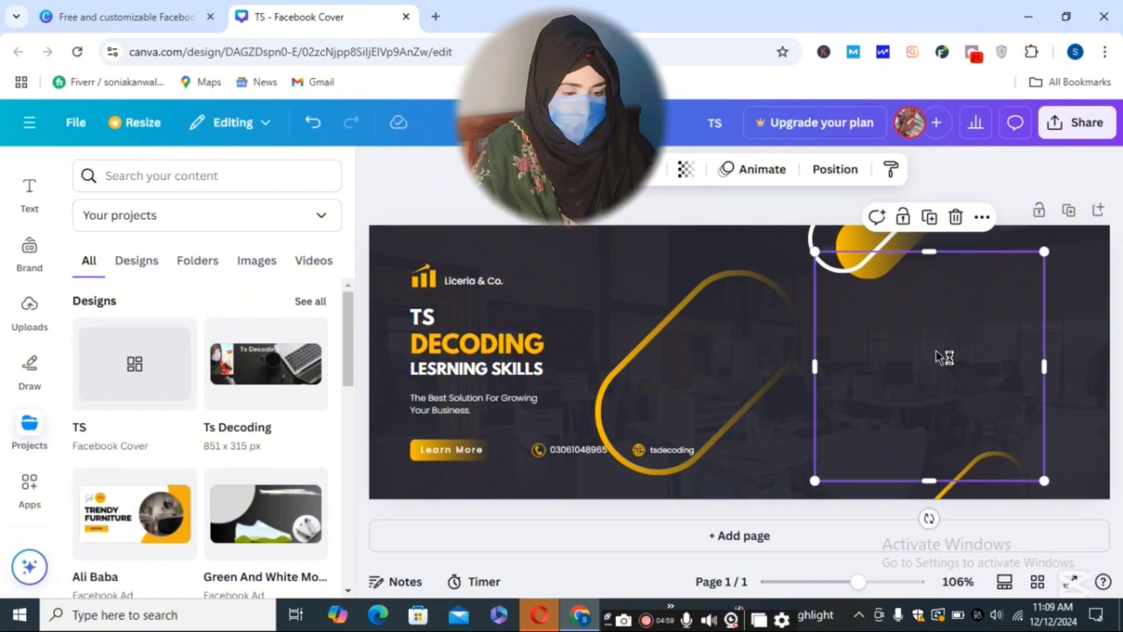
pyautogui.hotkey('ctrl', 'z')
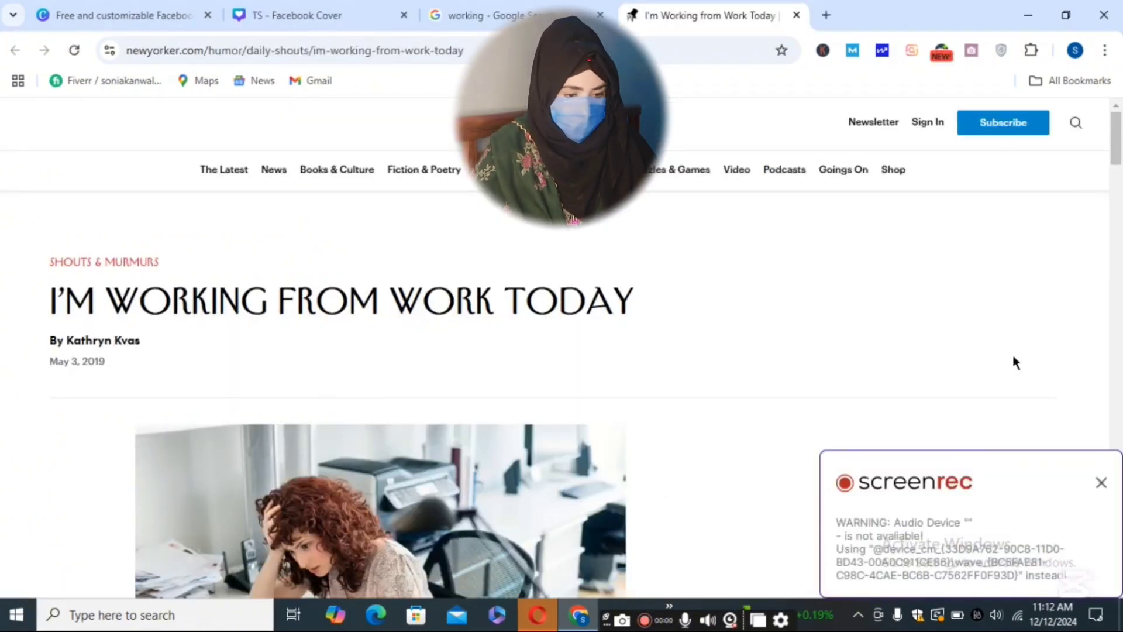
# - Copy the New Yorker photo of the woman at her desk from the Google Images 'working' results
pyautogui.moveTo(1117, 155); pyautogui.dragTo(1116, 186)
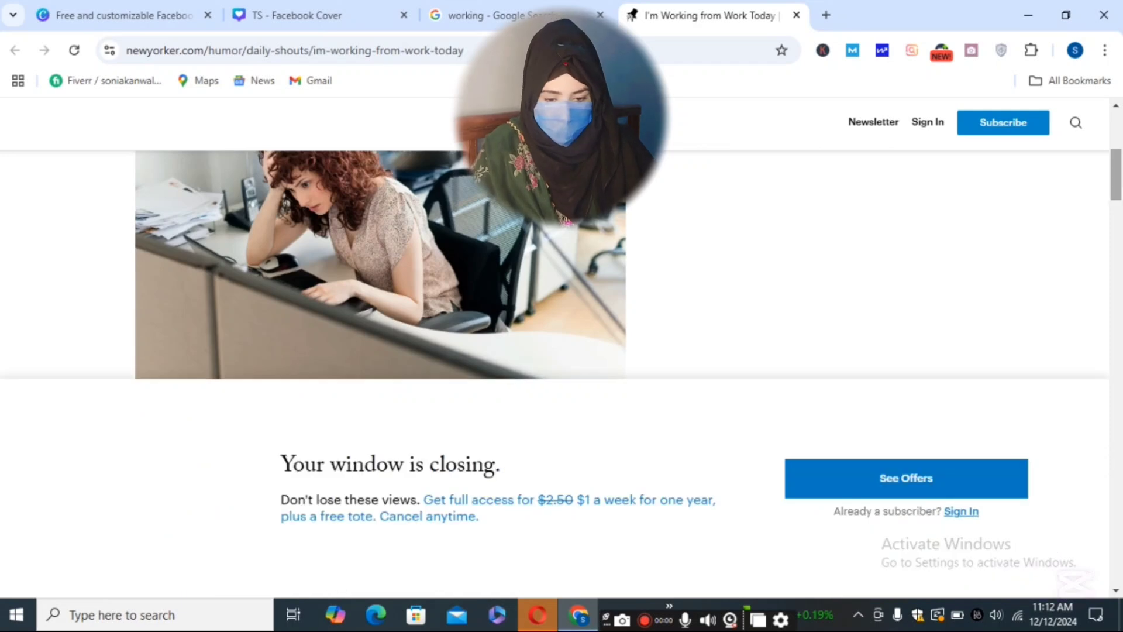
pyautogui.click(521, 15)
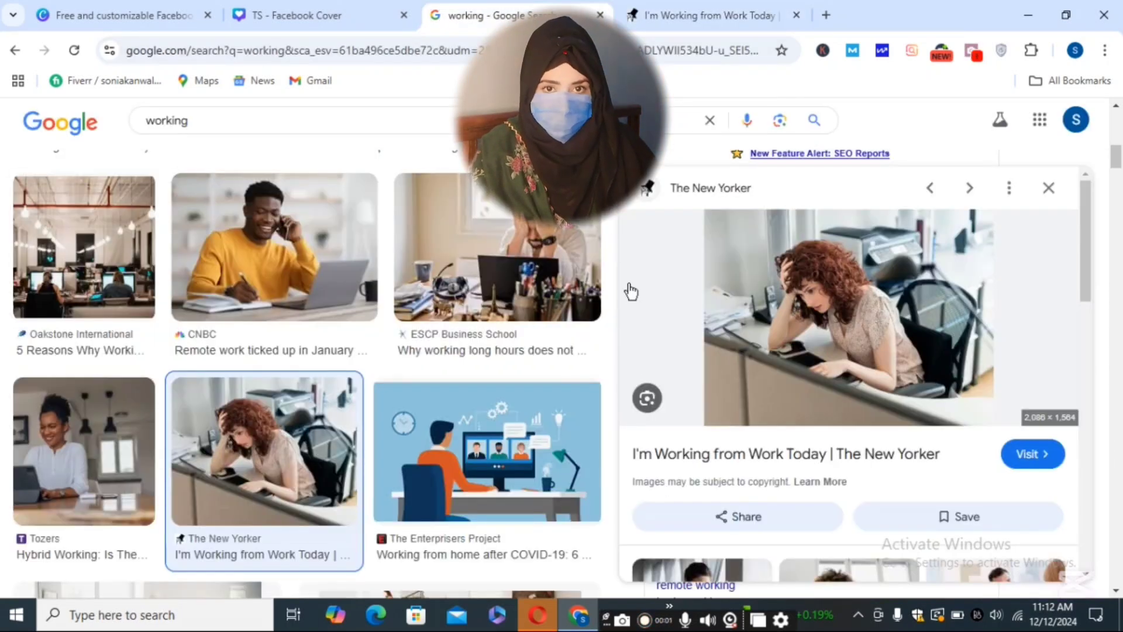
pyautogui.rightClick(839, 309)
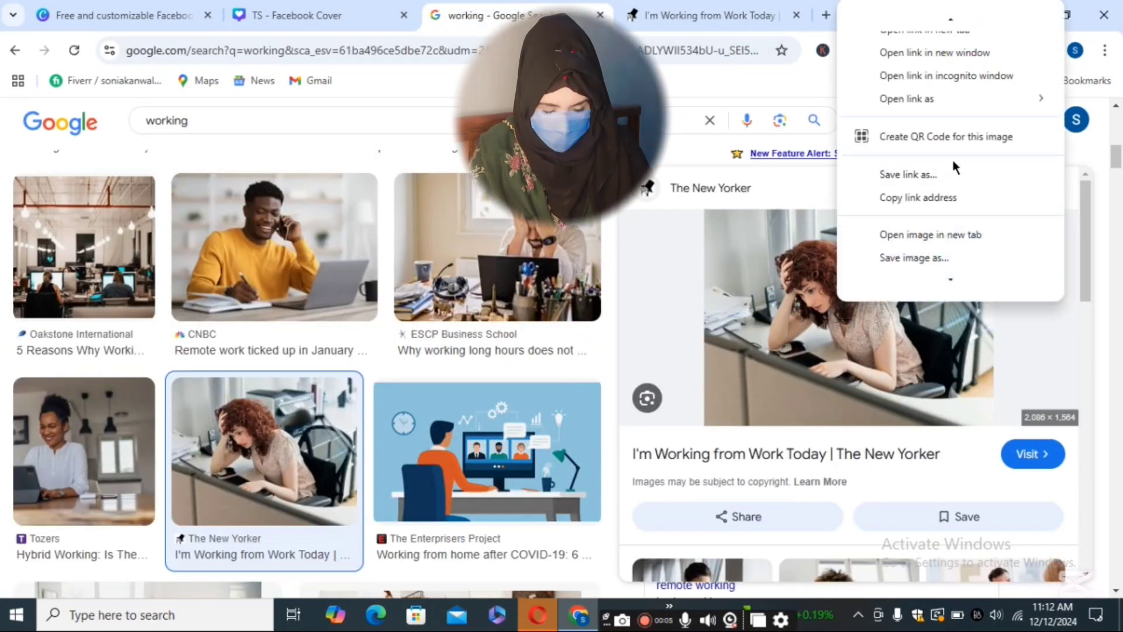
pyautogui.moveTo(924, 291)
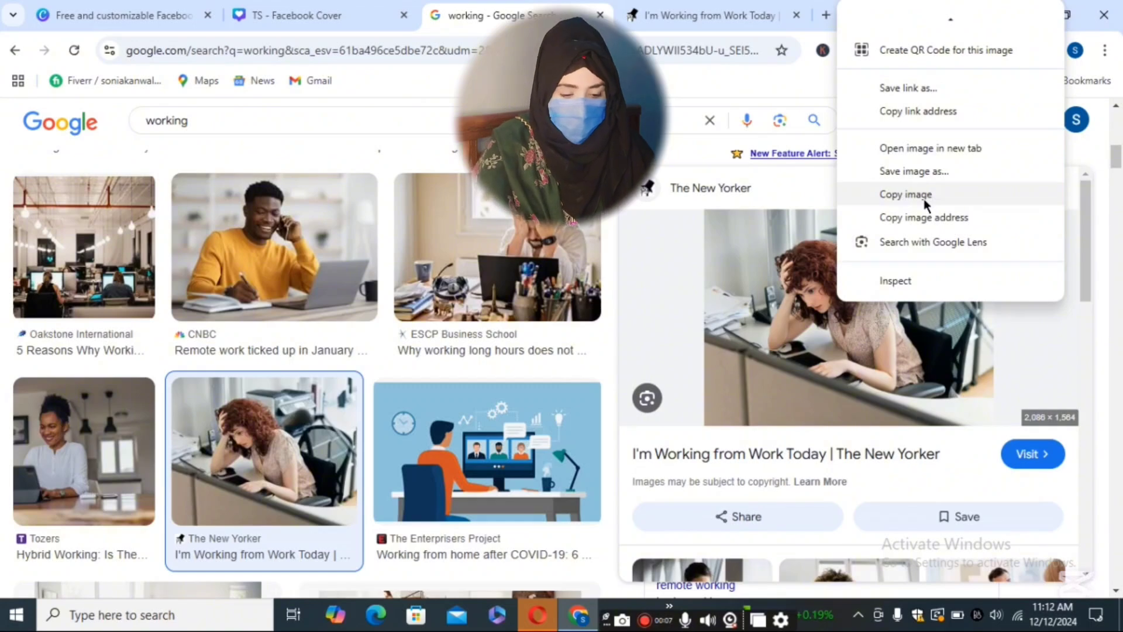
pyautogui.click(906, 194)
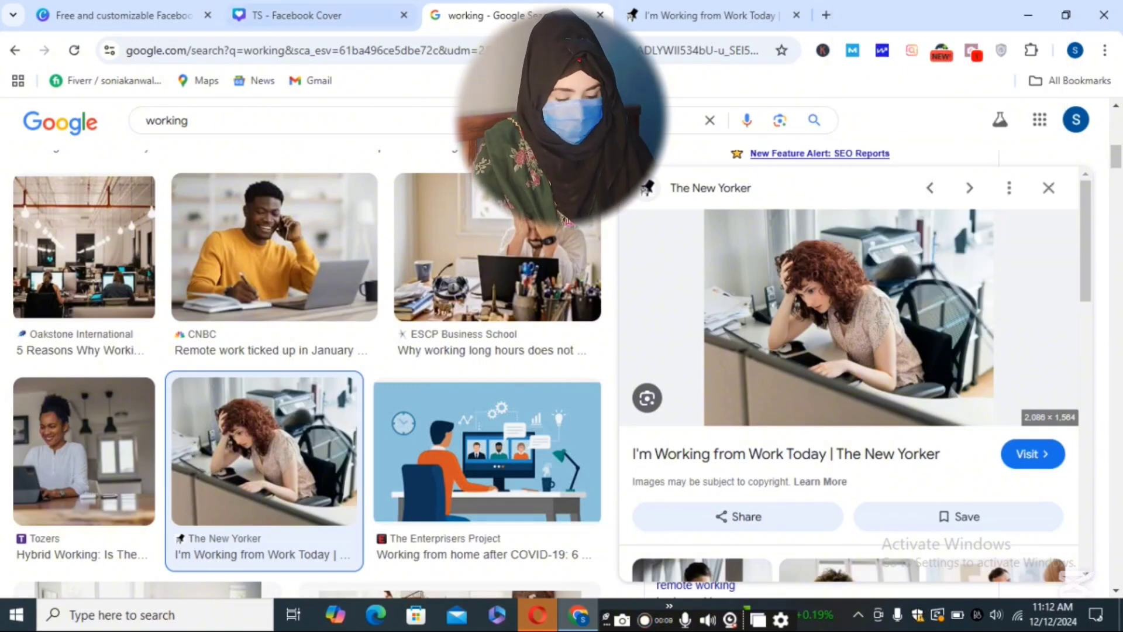
pyautogui.click(293, 16)
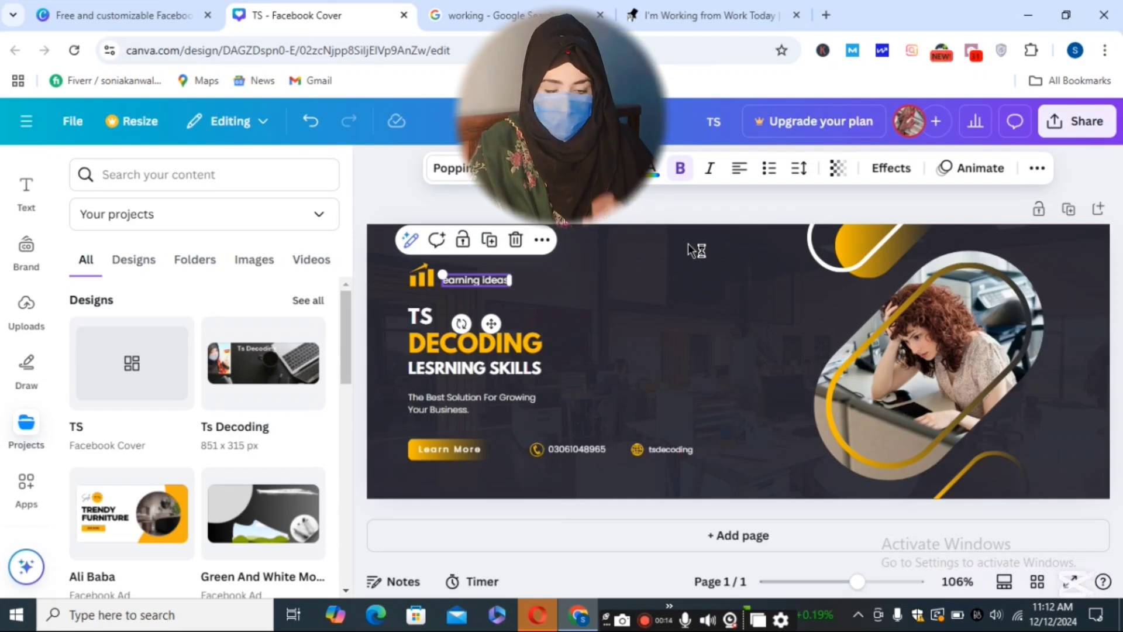
# - Paste the copied desk photo onto the cover and select the photo in the rounded frame
pyautogui.hotkey('ctrl', 'v')
pyautogui.click(980, 360)
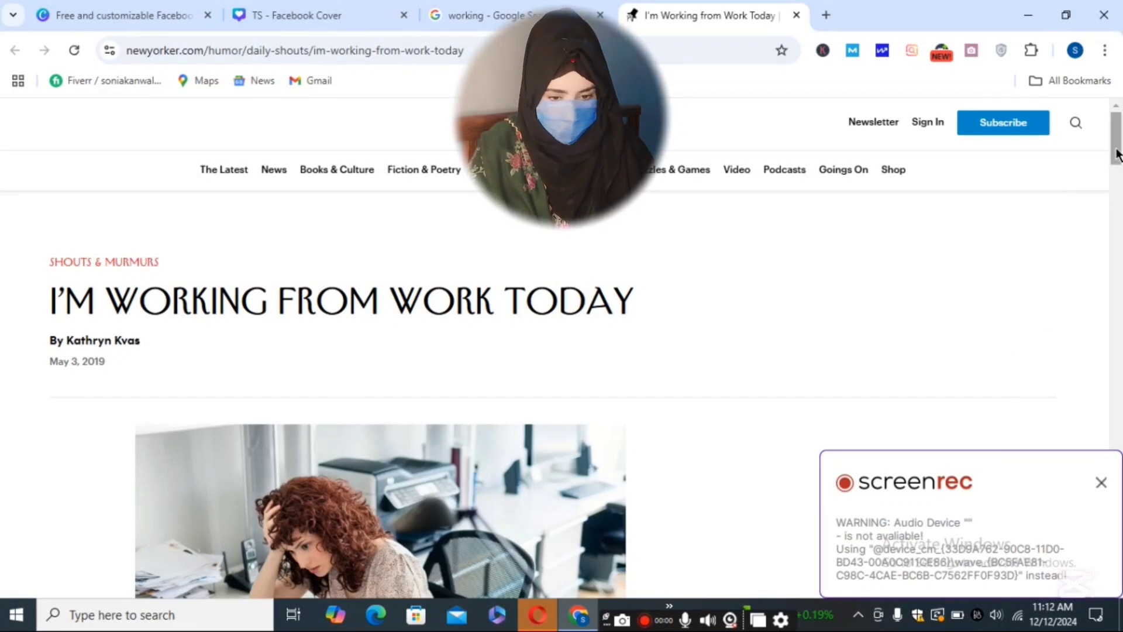
# - Copy the desk photo again from the Google Images side-panel preview and return to the cover
pyautogui.moveTo(1117, 154); pyautogui.dragTo(1117, 192)
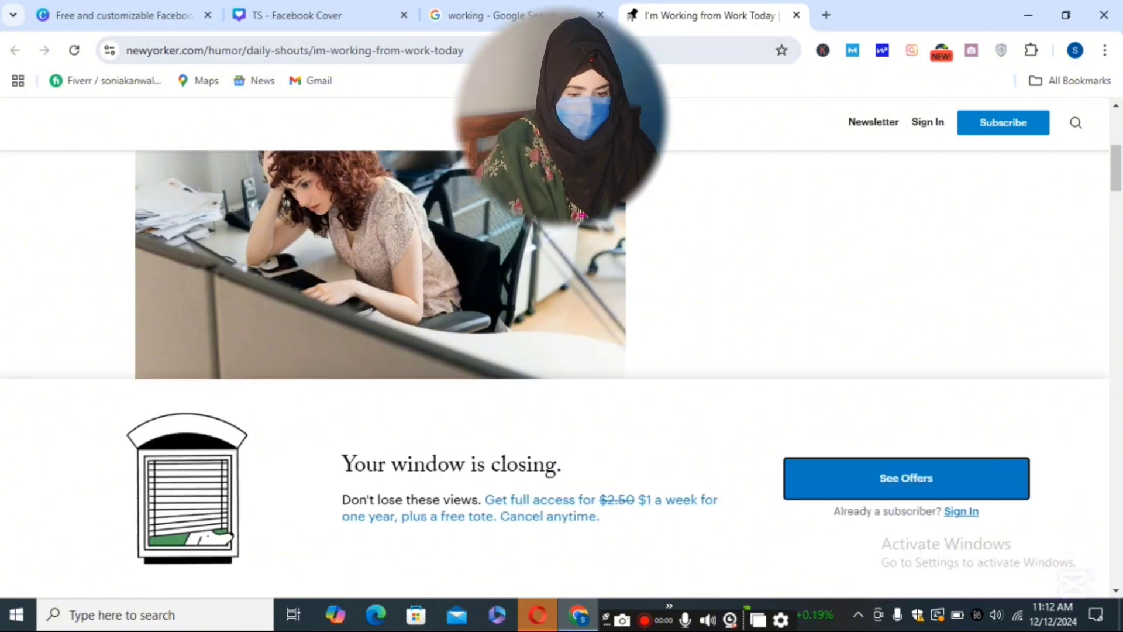
pyautogui.click(514, 16)
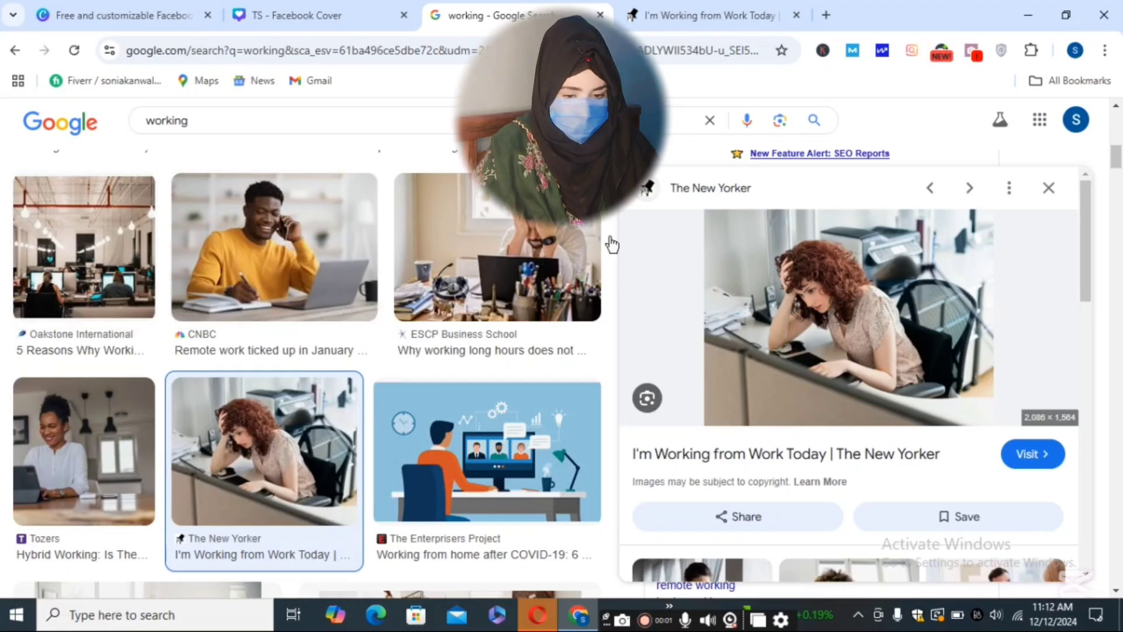
pyautogui.rightClick(840, 308)
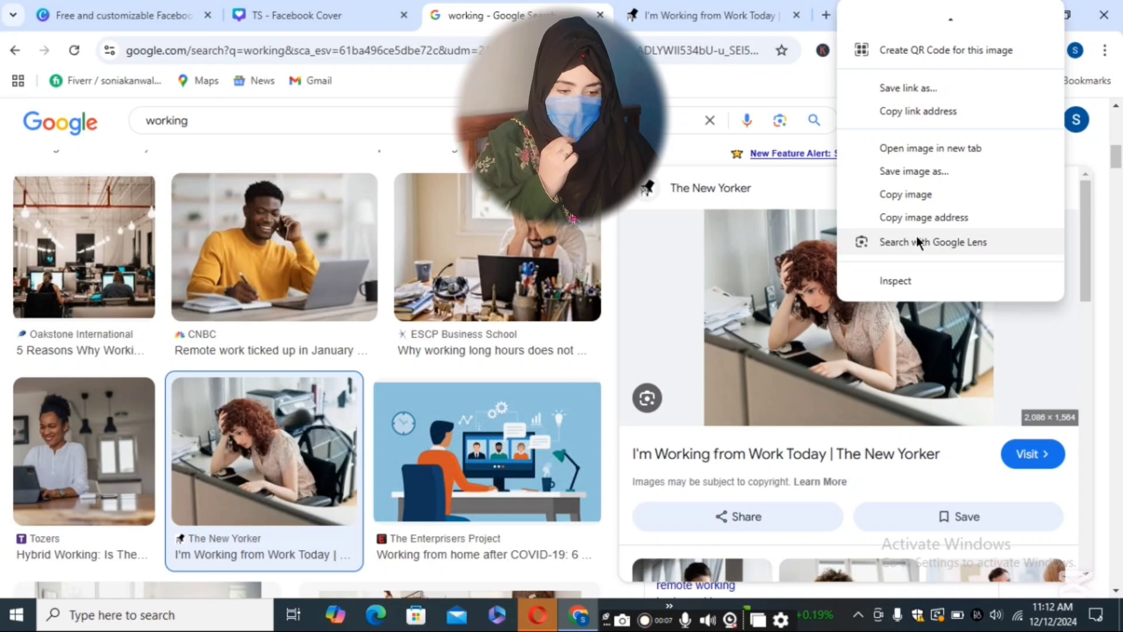
pyautogui.click(925, 202)
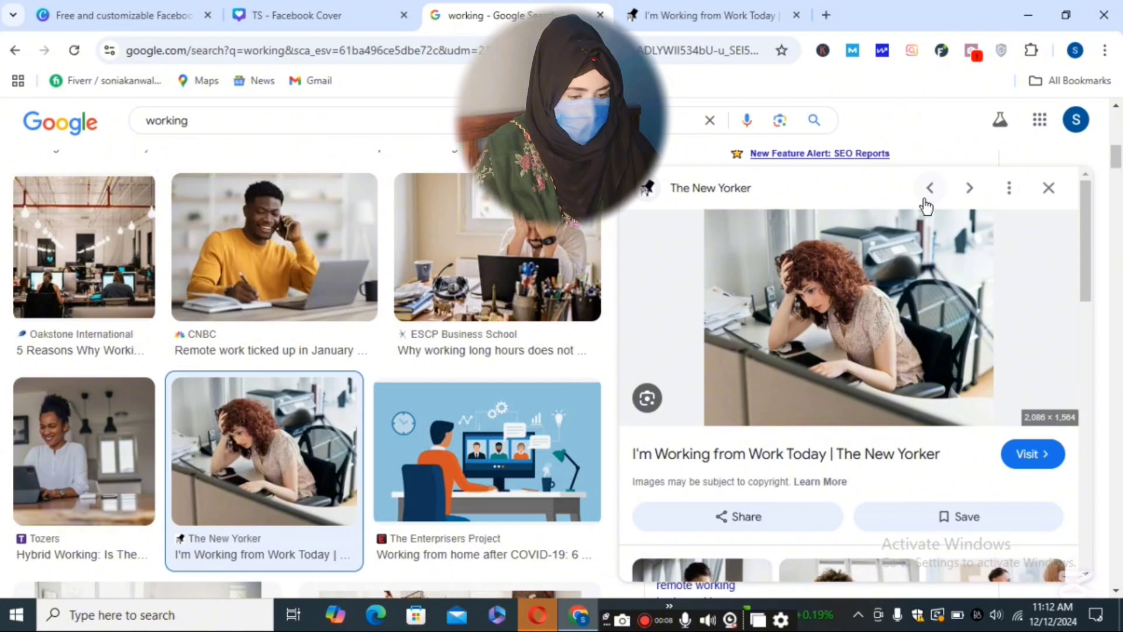
pyautogui.click(960, 335)
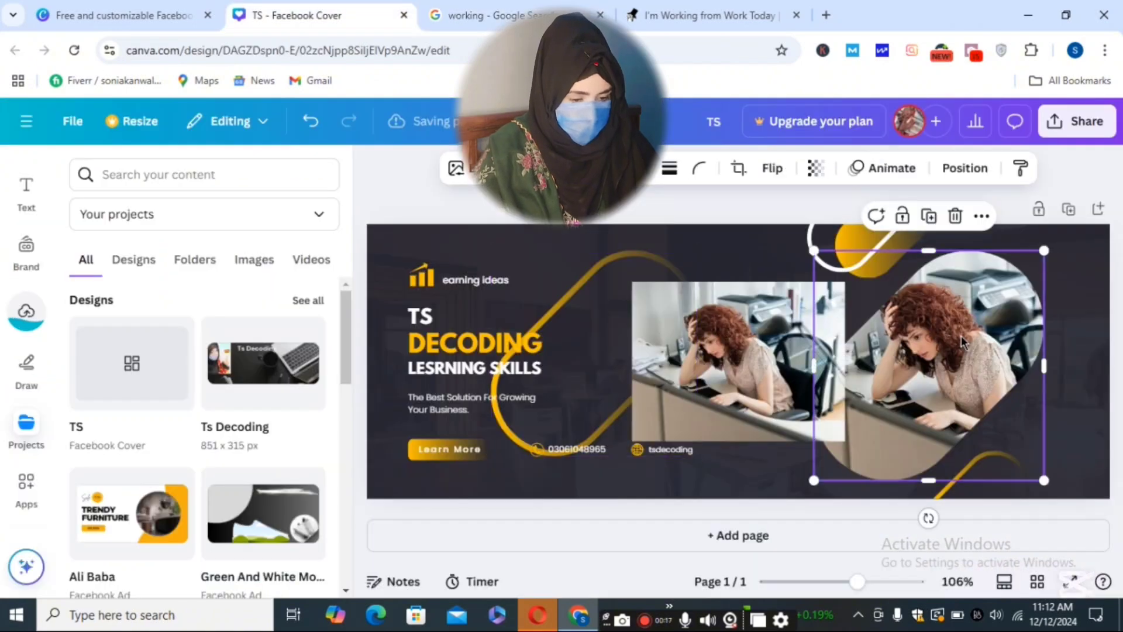
# - Swap the old frame photo for the desk photo and lay the yellow outline over the frame
pyautogui.press('Delete')
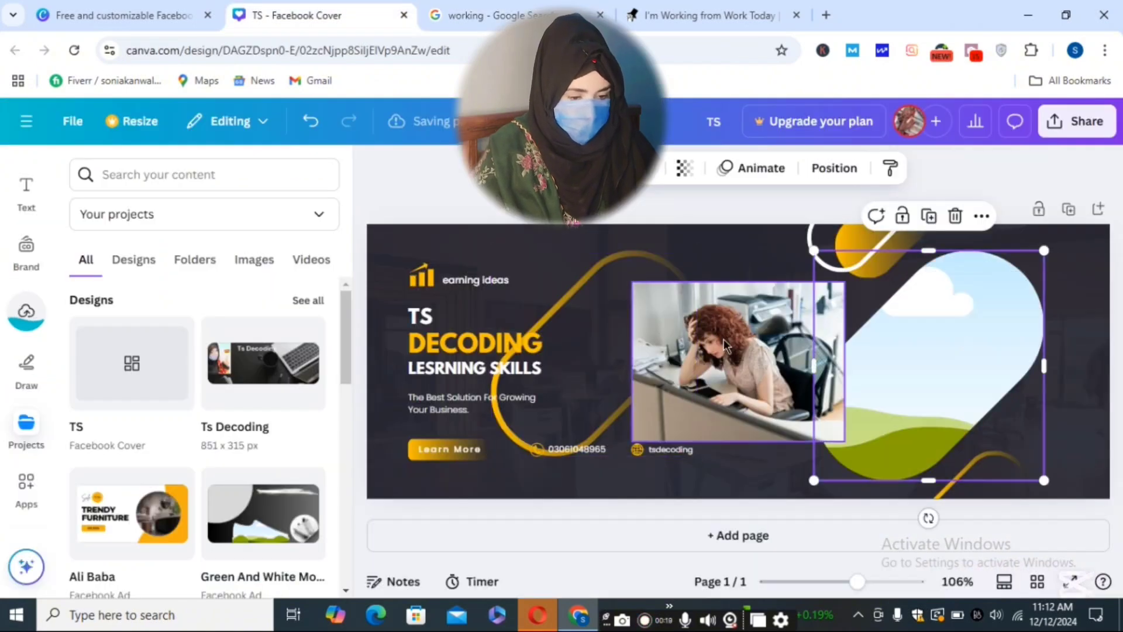
pyautogui.moveTo(724, 345); pyautogui.dragTo(908, 380)
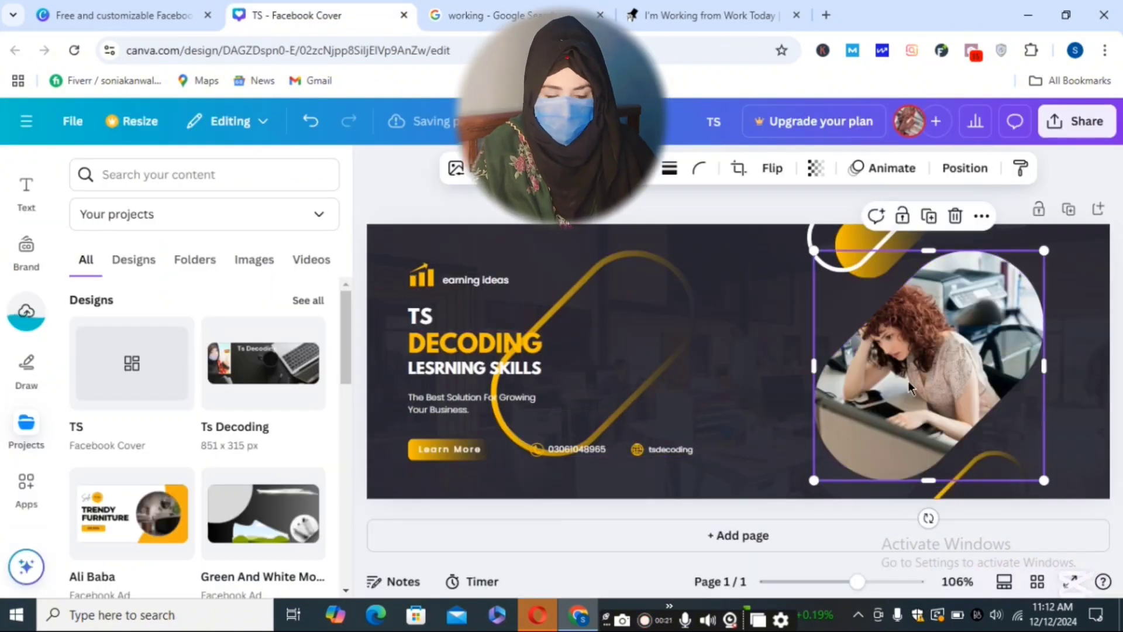
pyautogui.doubleClick(907, 381)
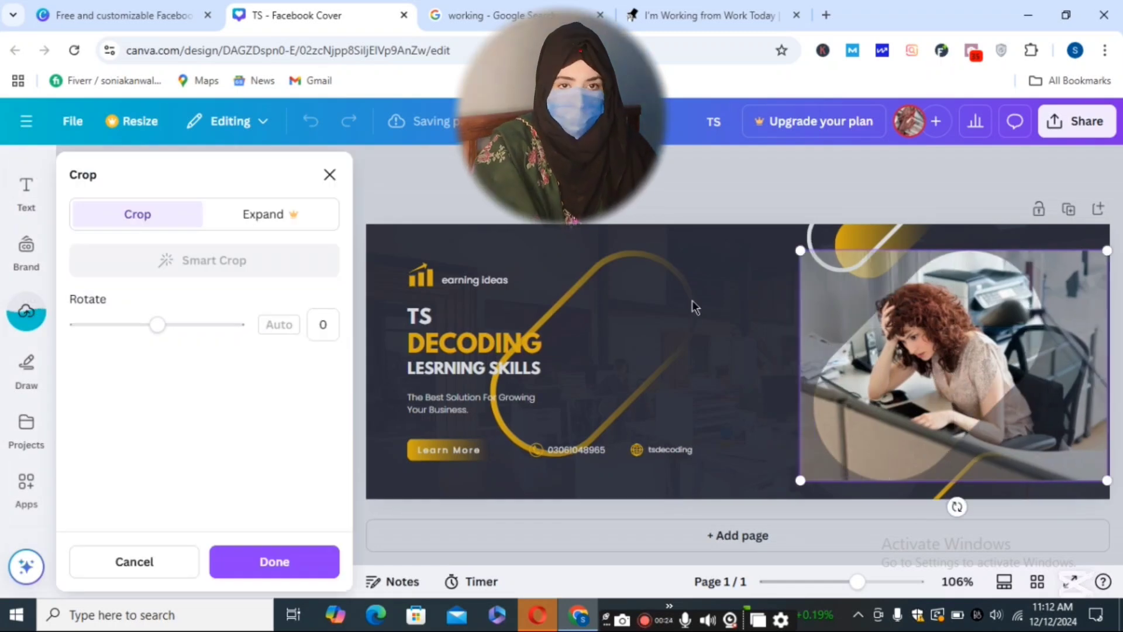
pyautogui.moveTo(607, 337); pyautogui.dragTo(947, 350)
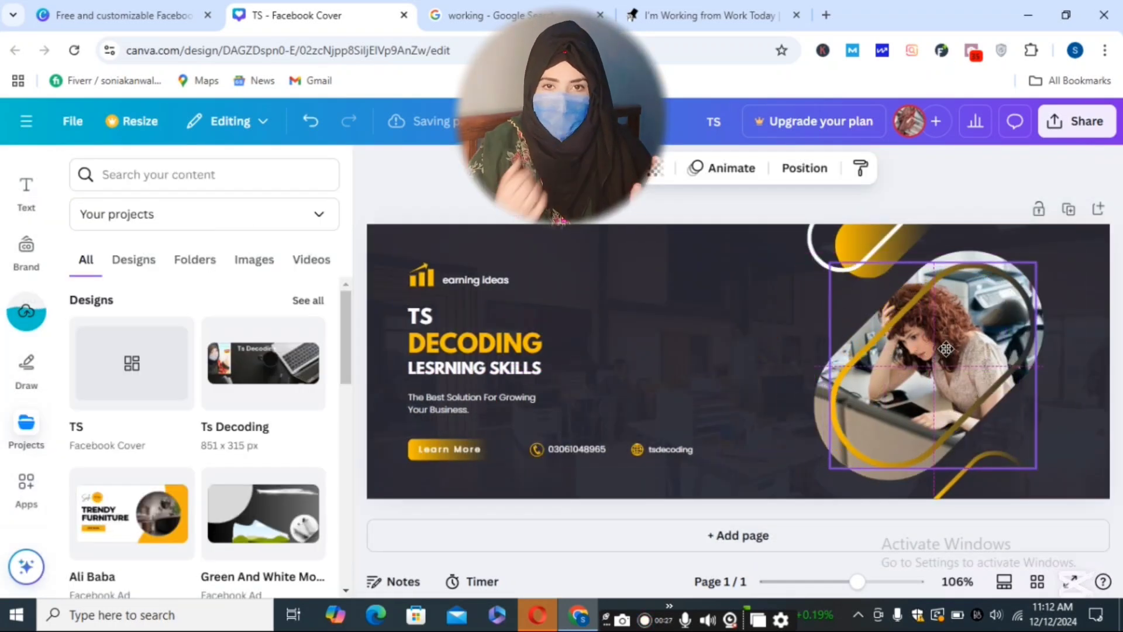
pyautogui.click(748, 301)
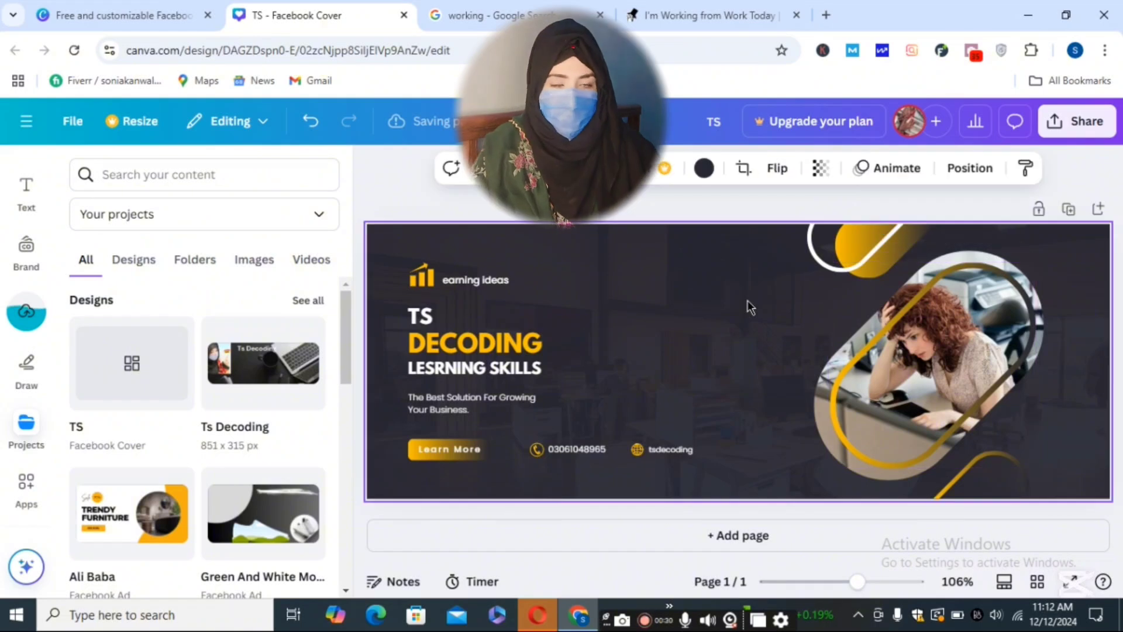
# - Enlarge the TS title and align its left edge with DECODING
pyautogui.click(452, 315)
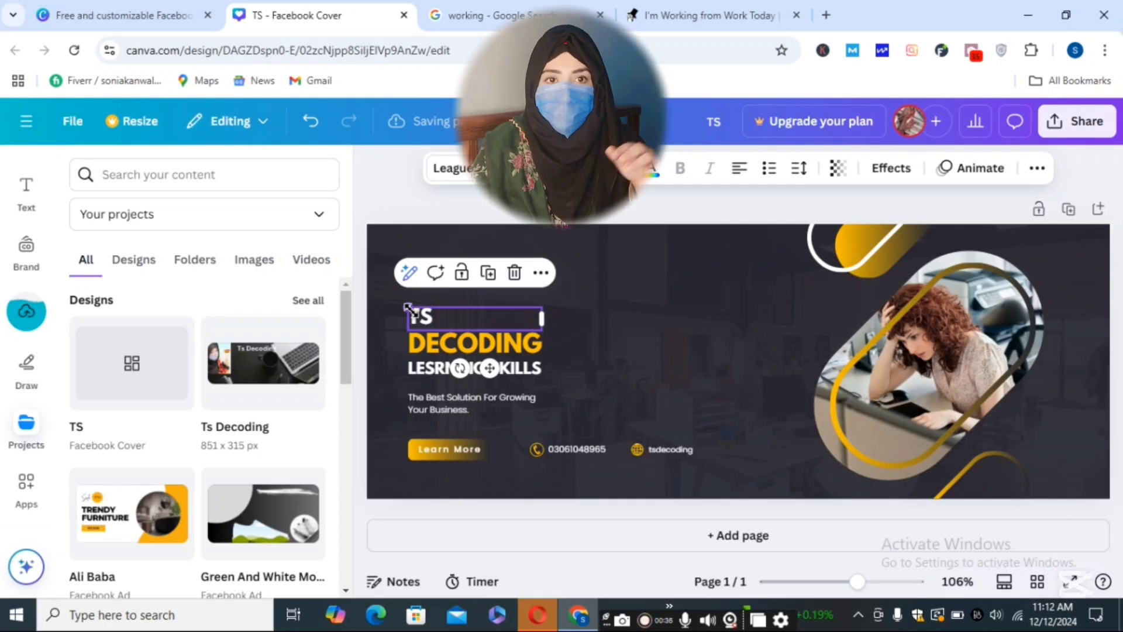
pyautogui.moveTo(408, 307); pyautogui.dragTo(337, 291)
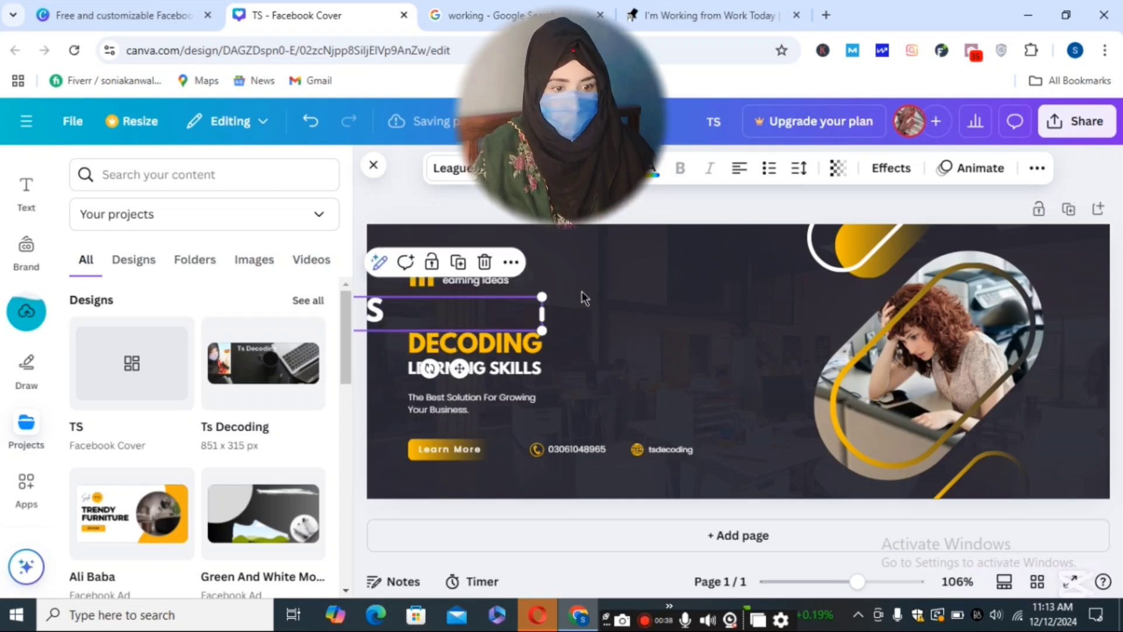
pyautogui.moveTo(440, 313); pyautogui.dragTo(555, 305)
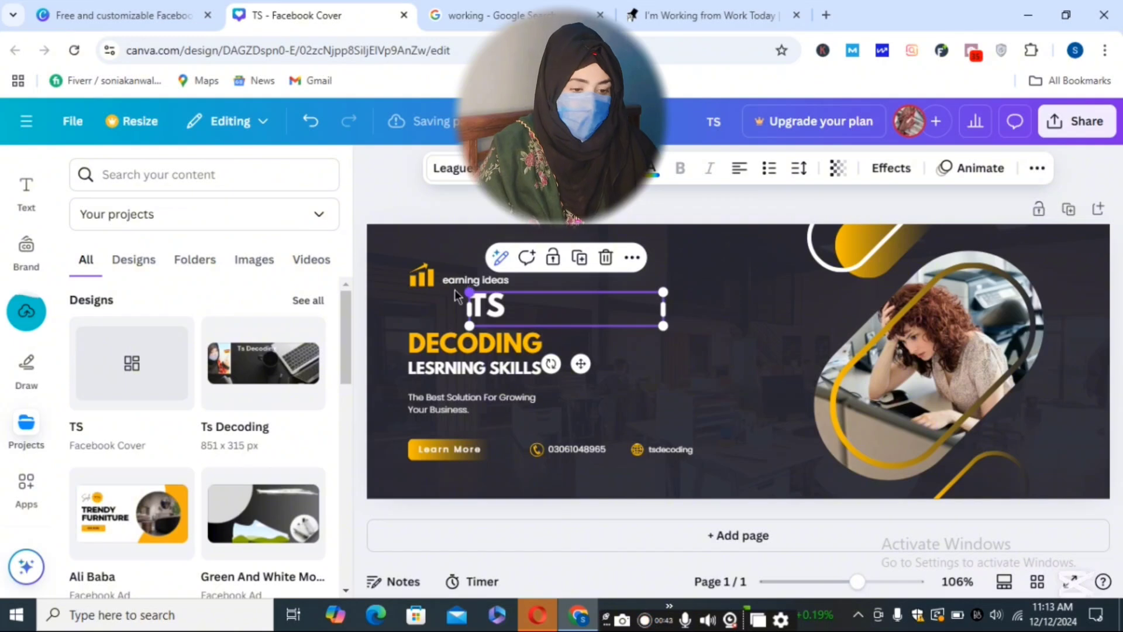
pyautogui.moveTo(489, 316); pyautogui.dragTo(432, 315)
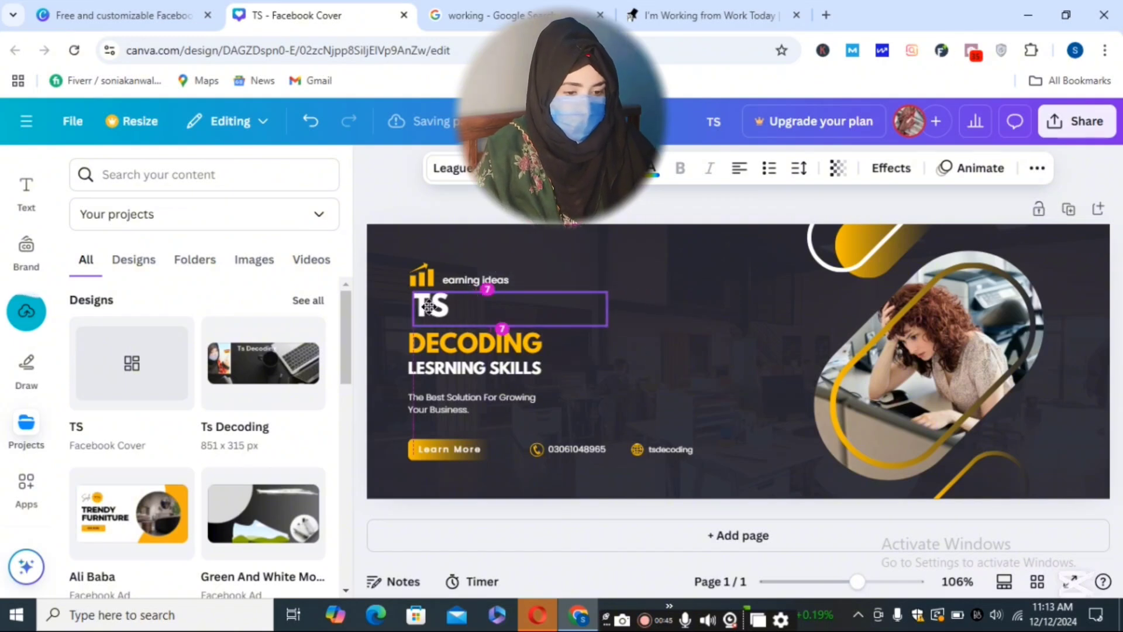
pyautogui.click(611, 396)
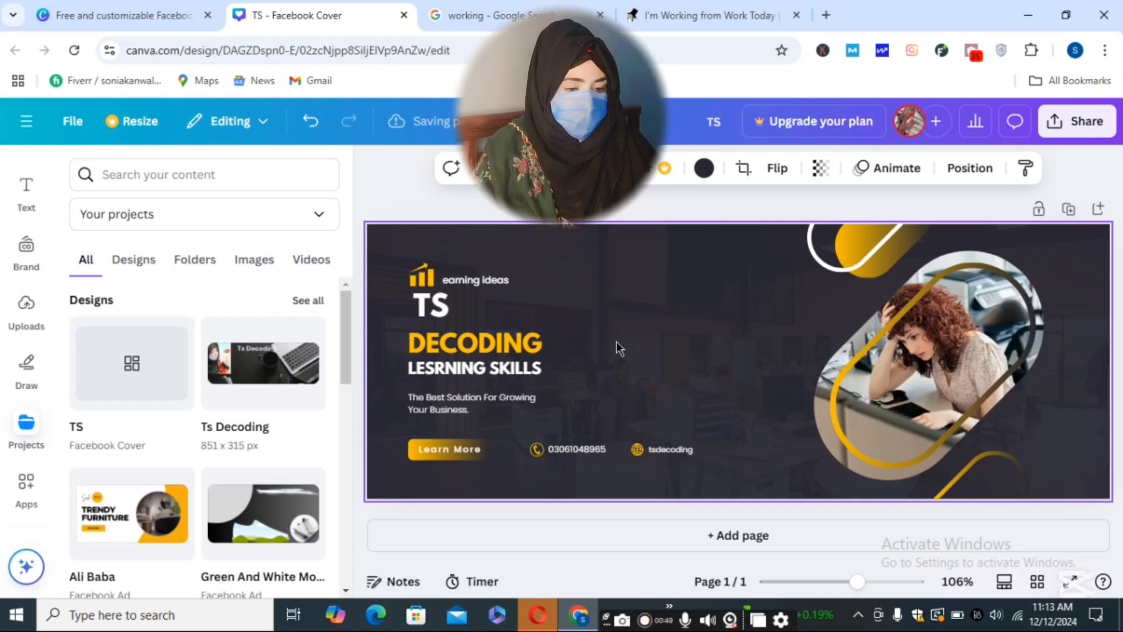